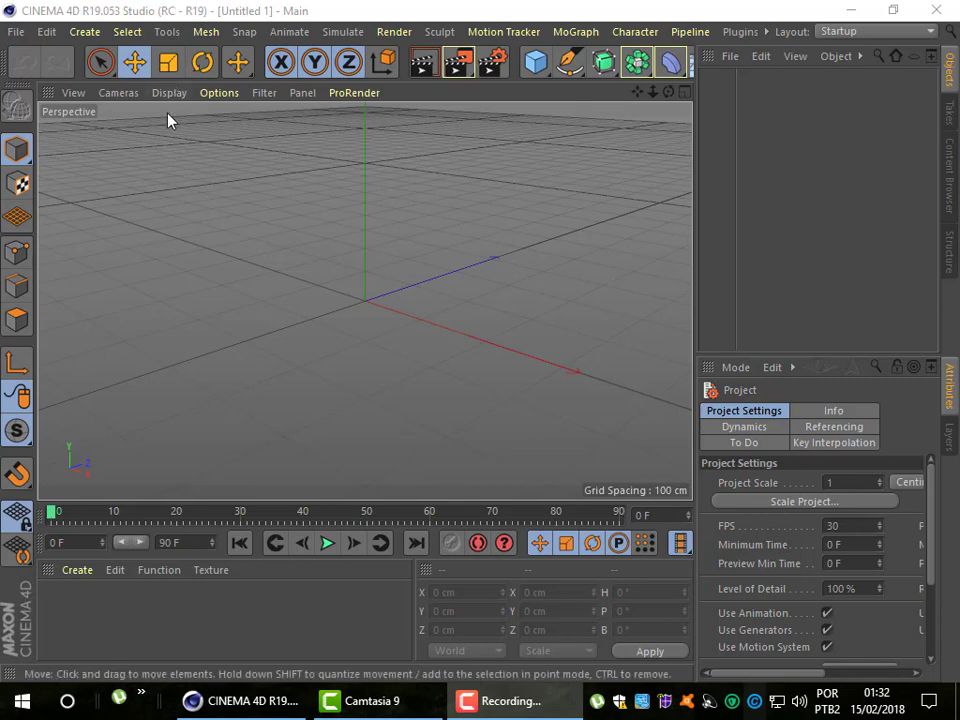
Open the Edit menu in the top menu bar of the empty Untitled 1 scene
click(47, 33)
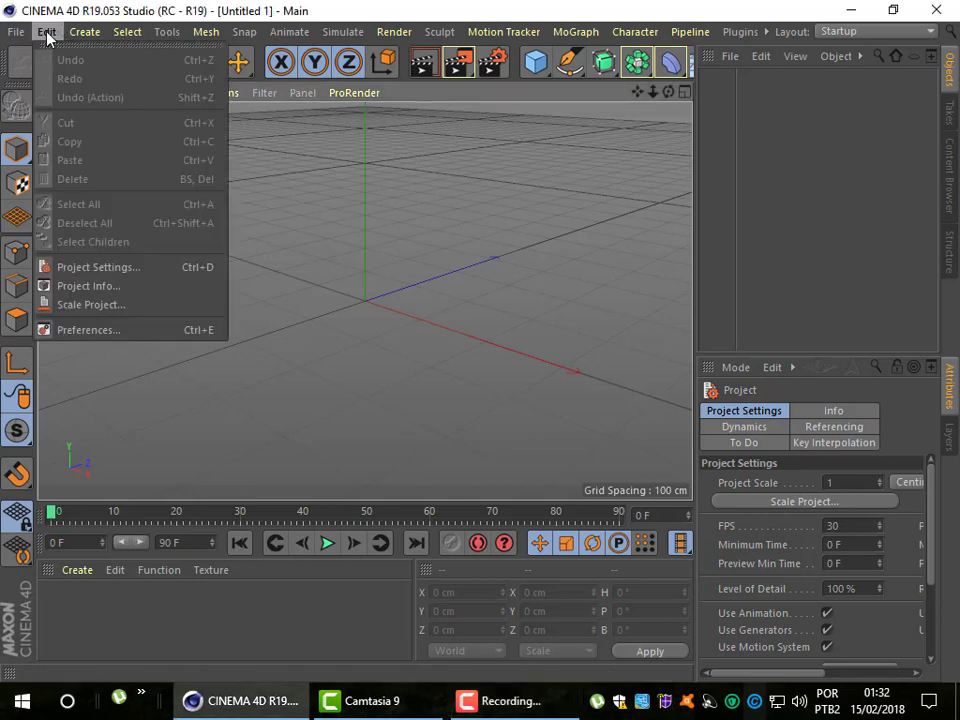
Open Edit > Preferences, reposition the window, and display the Interface page
click(81, 340)
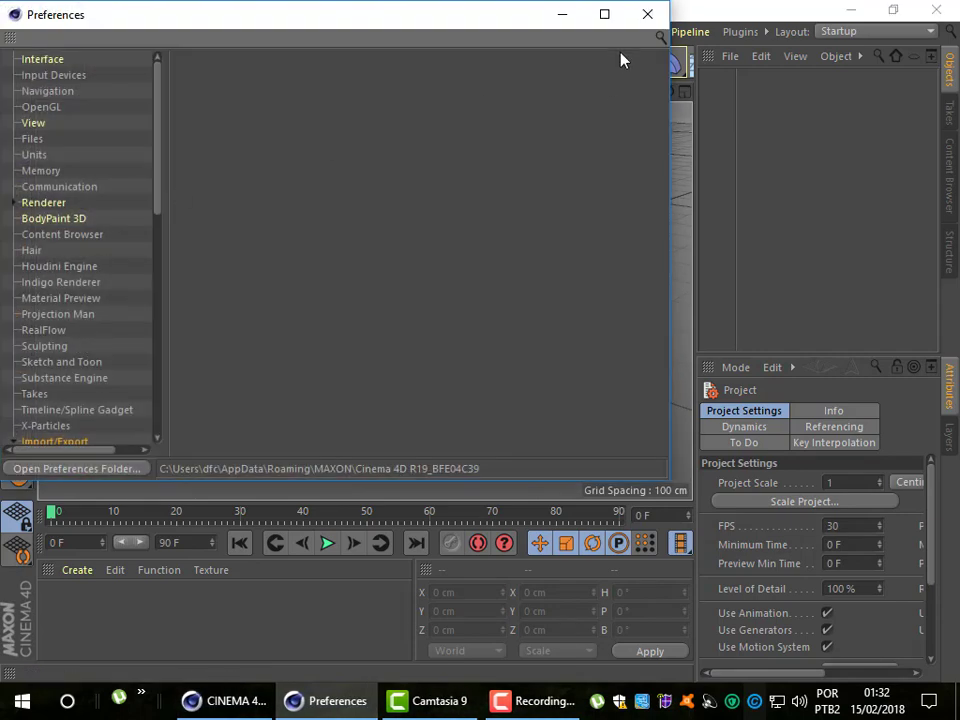
drag(467, 21, 521, 64)
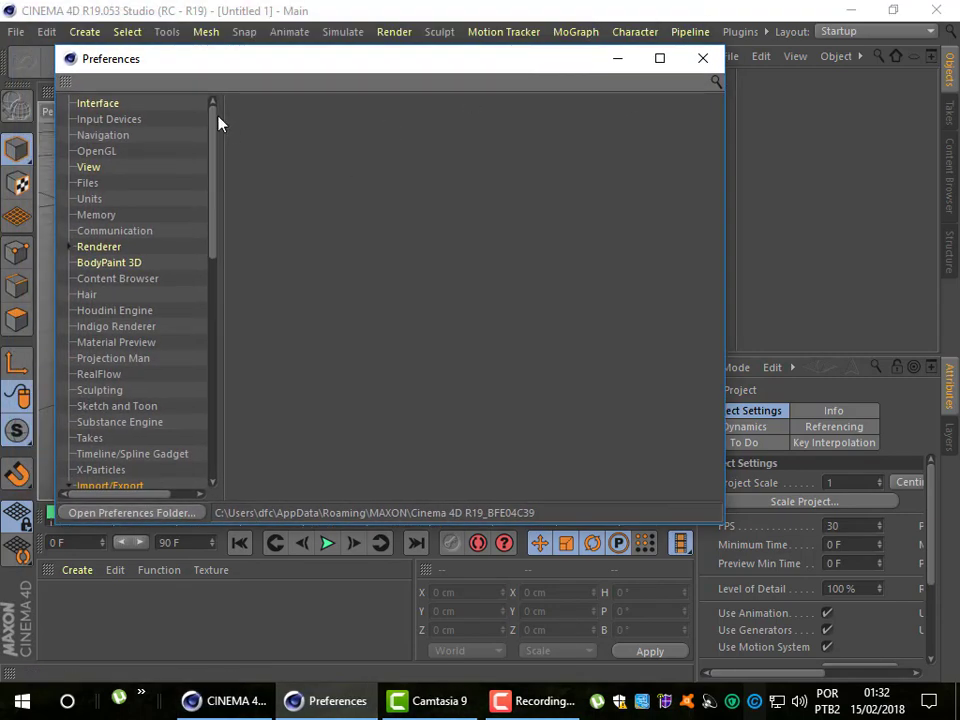
drag(214, 118, 214, 197)
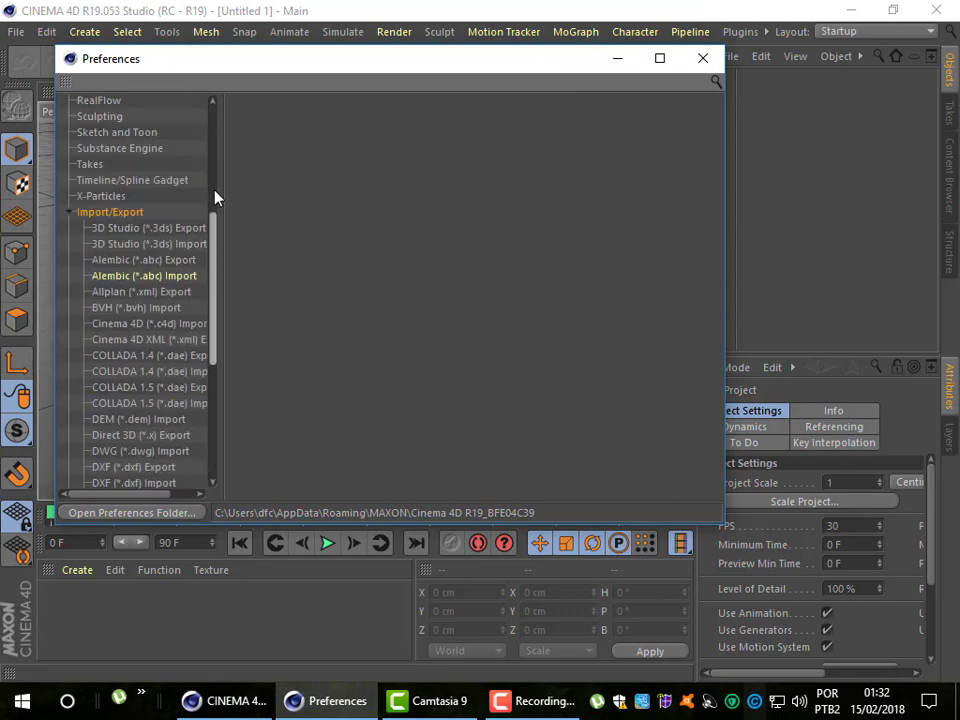
scroll(171, 229, up, 3)
drag(214, 208, 214, 133)
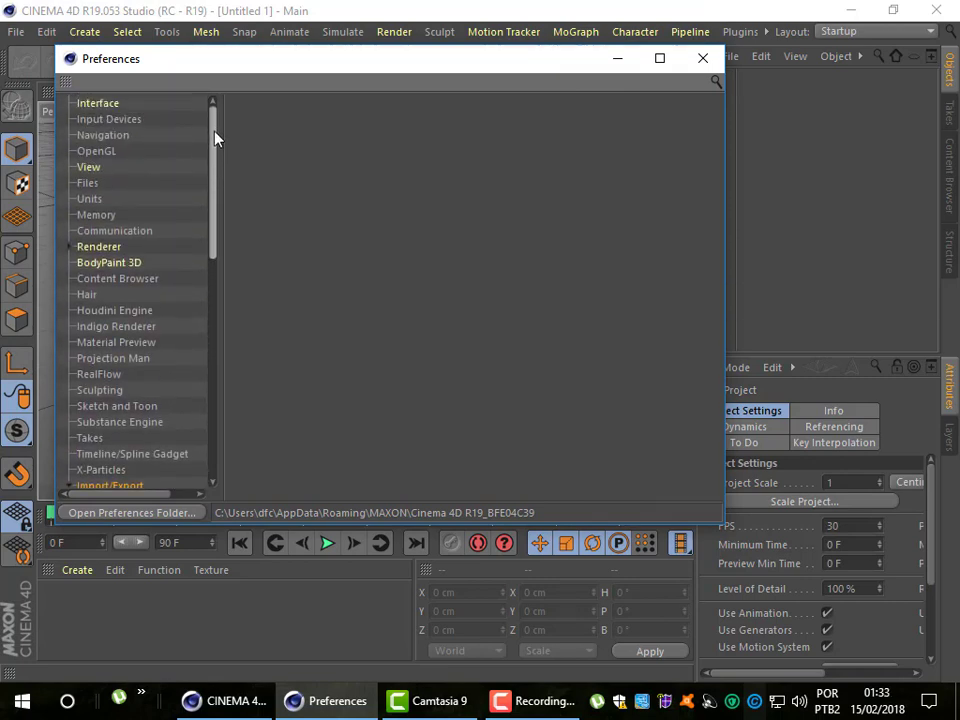
click(98, 105)
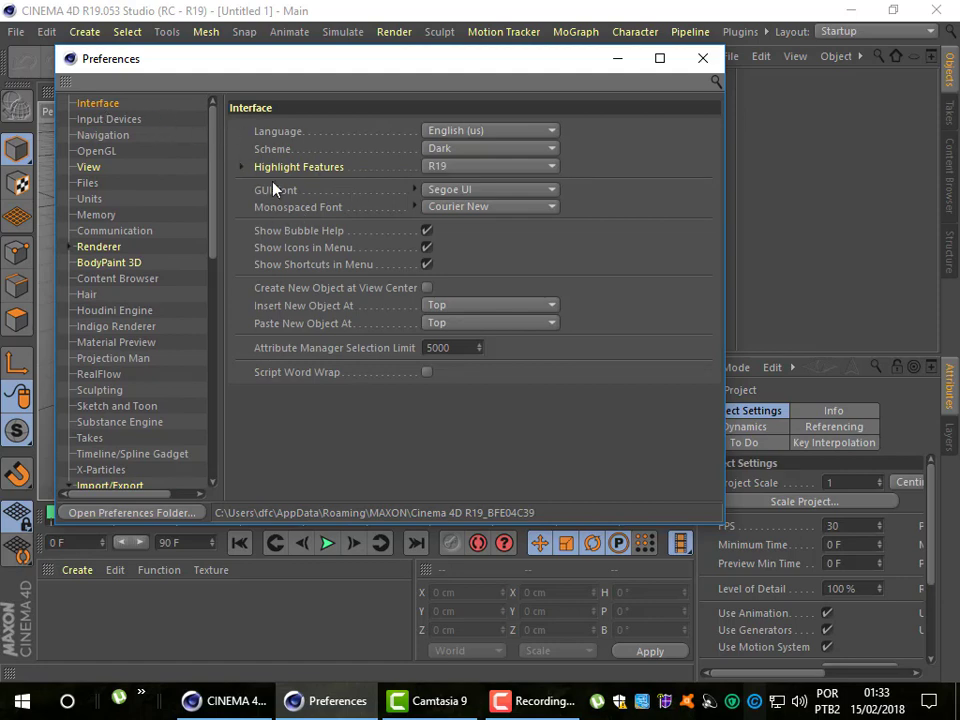
click(498, 134)
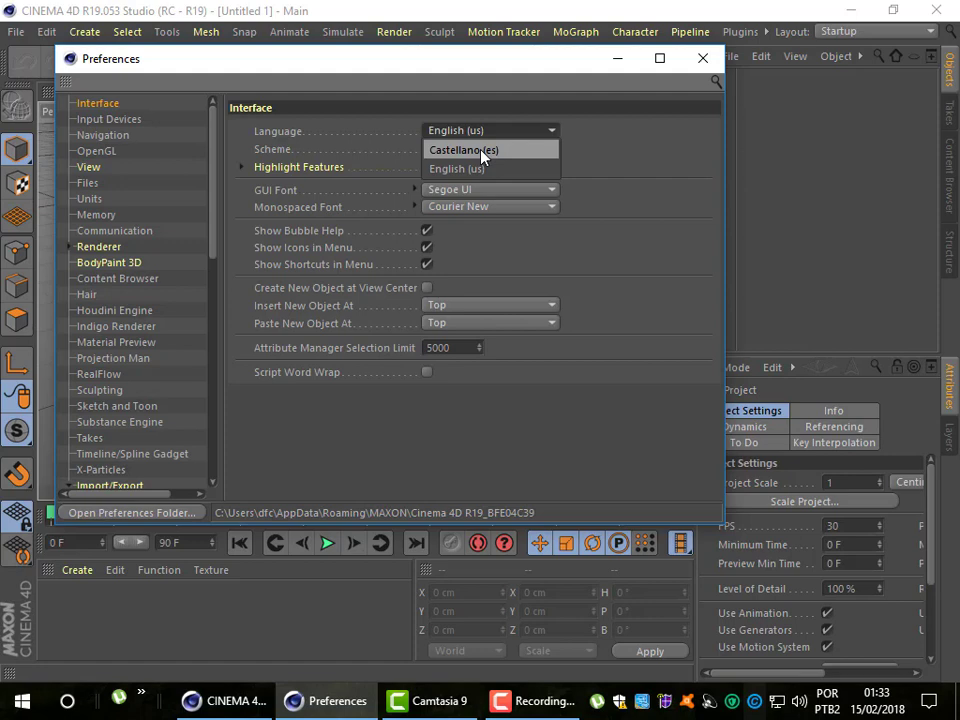
click(611, 158)
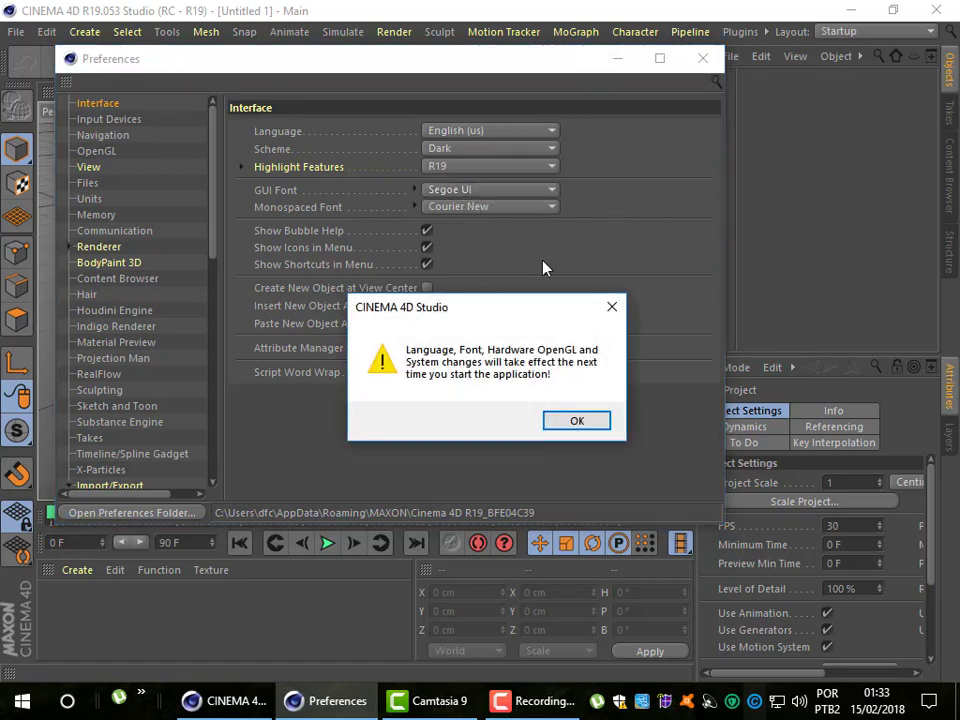
click(575, 421)
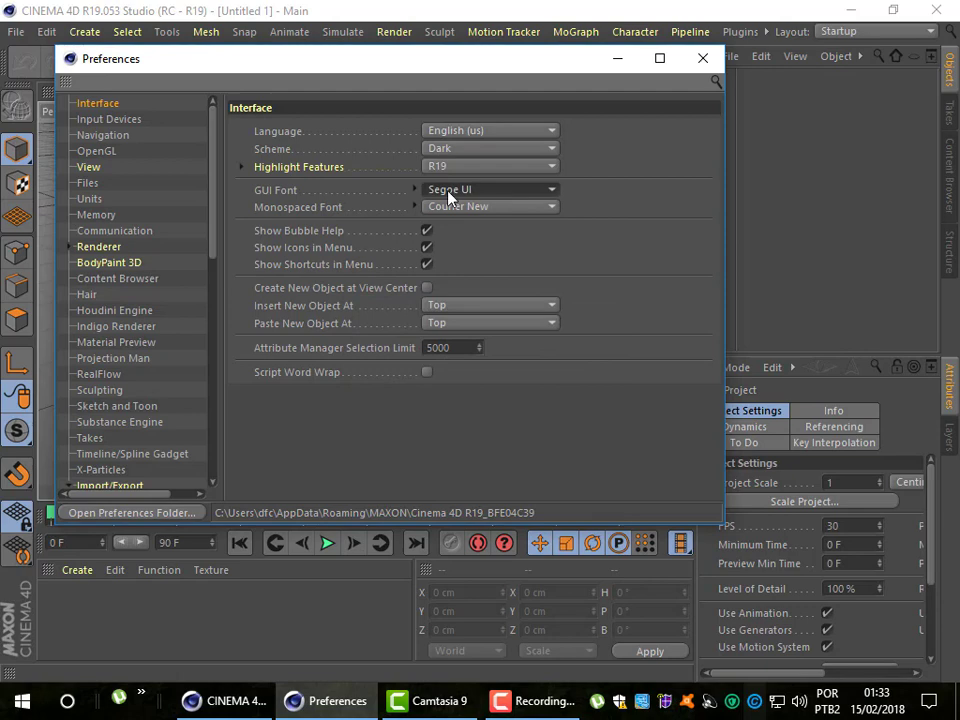
click(553, 194)
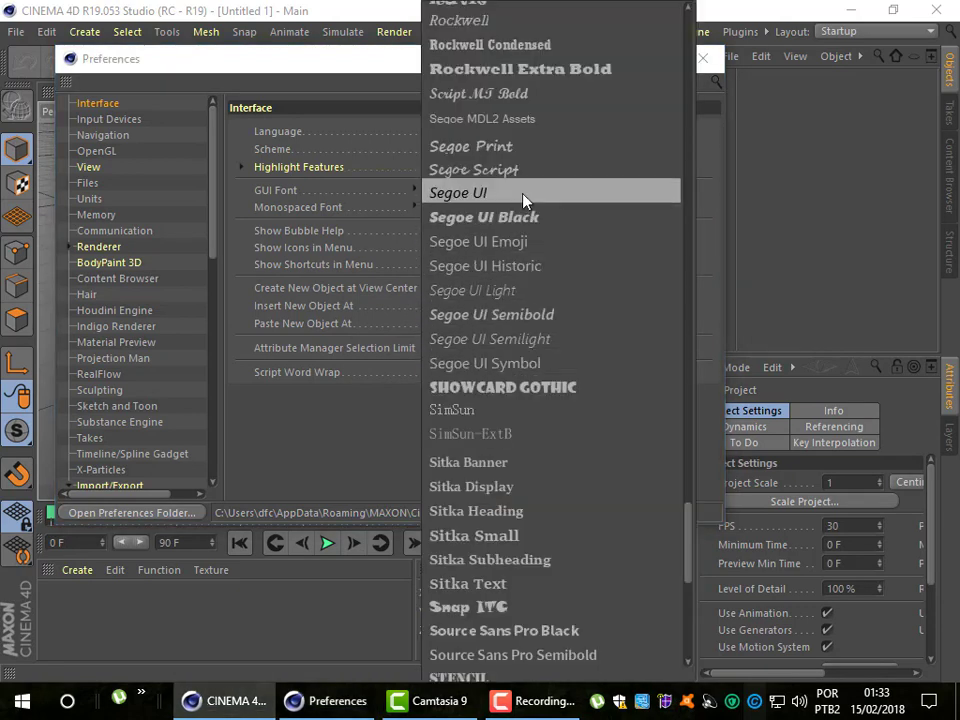
click(300, 435)
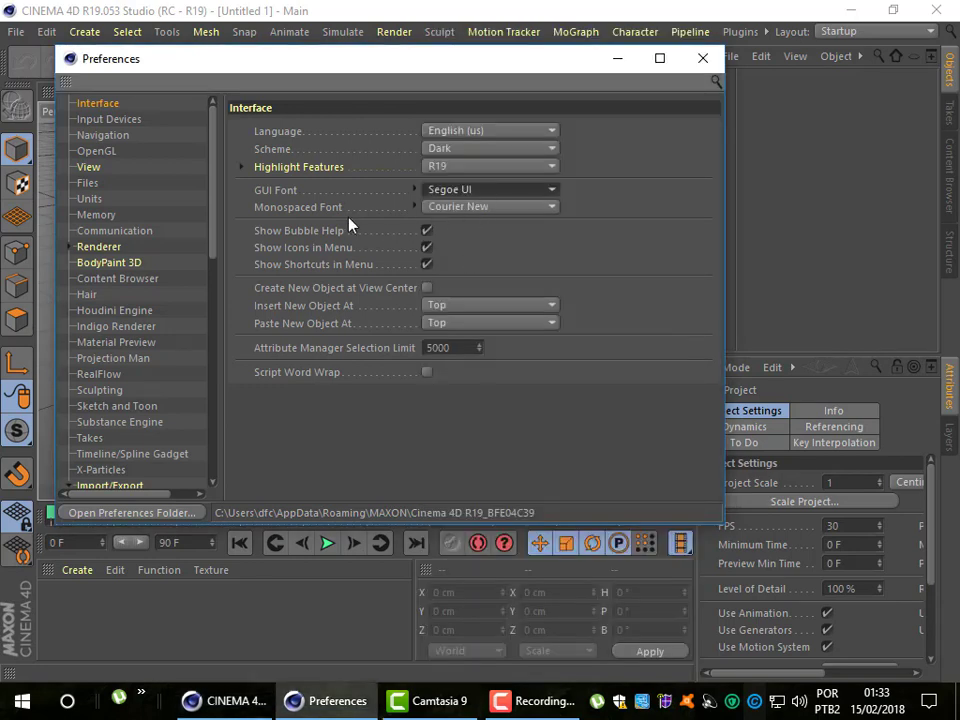
click(493, 208)
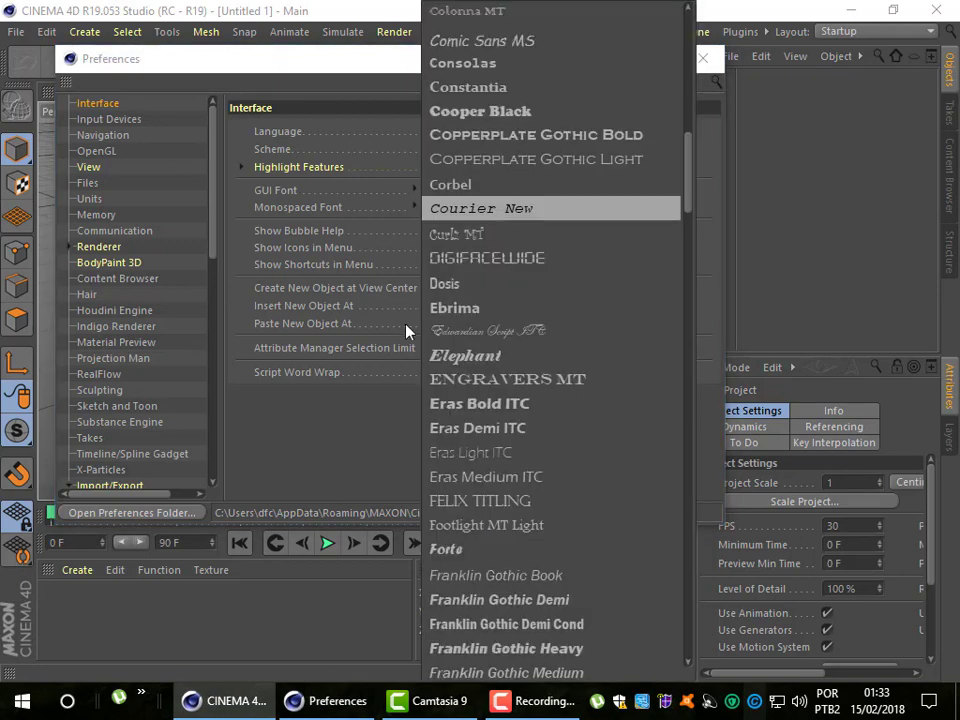
click(343, 428)
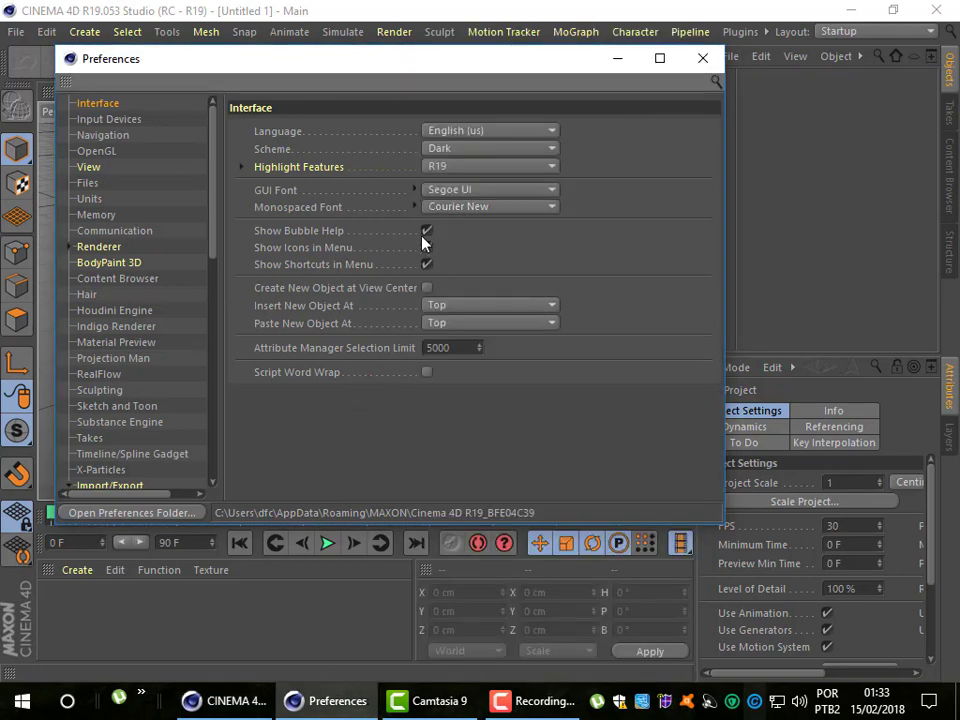
drag(326, 60, 436, 88)
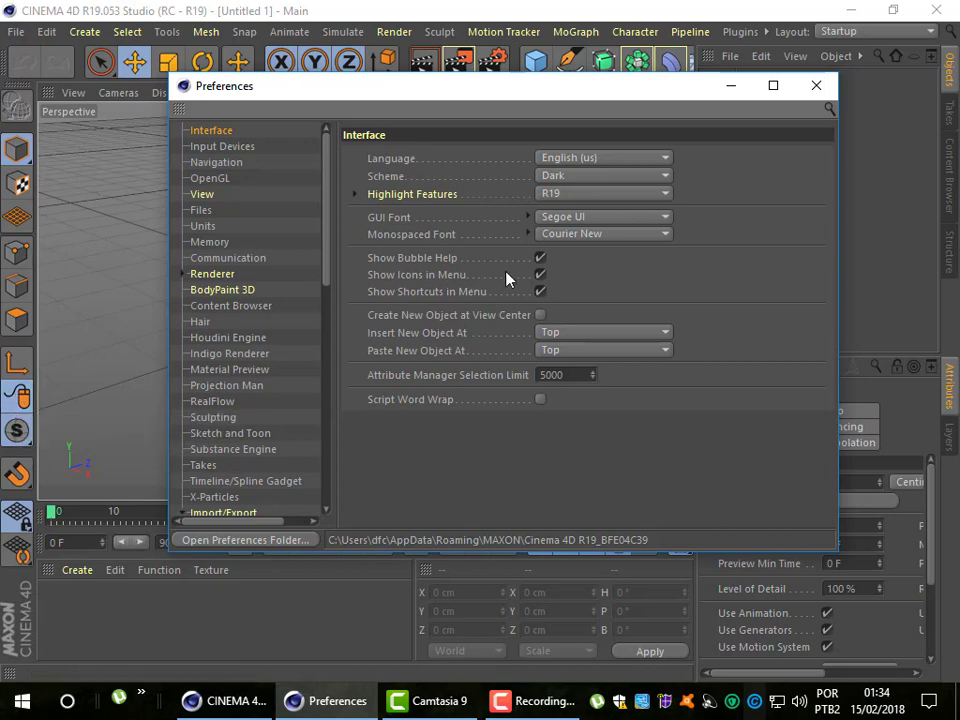
click(540, 259)
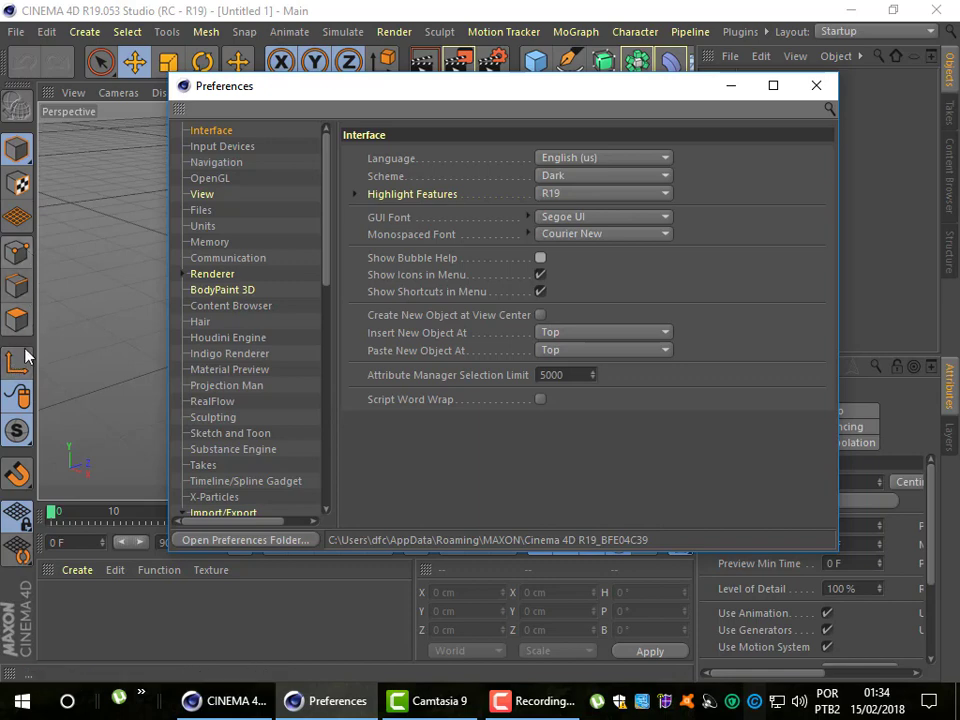
click(540, 259)
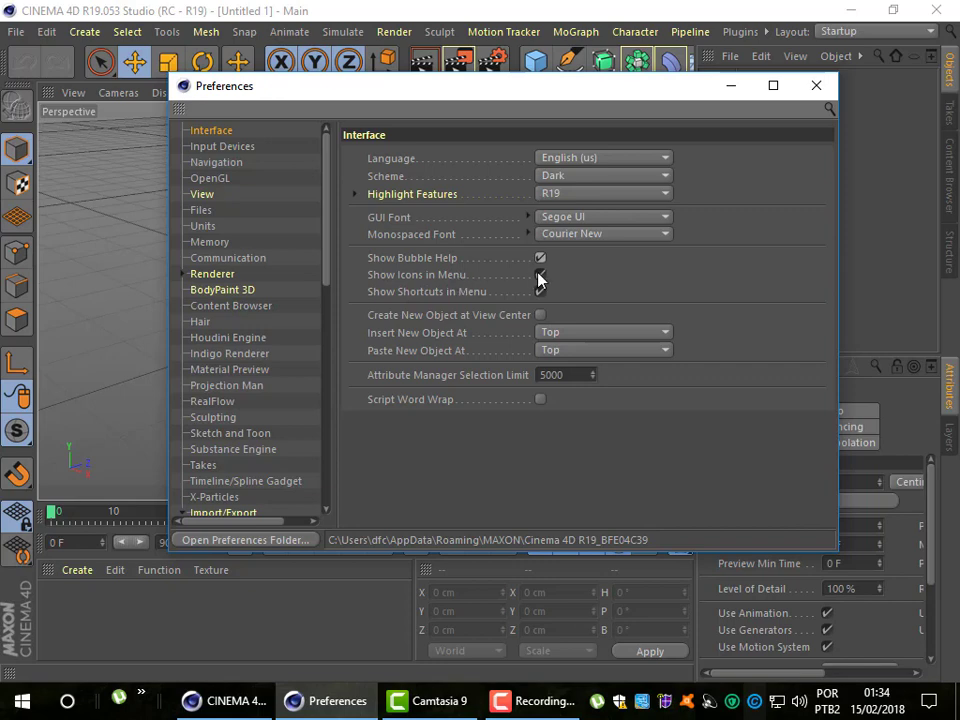
drag(269, 92, 265, 155)
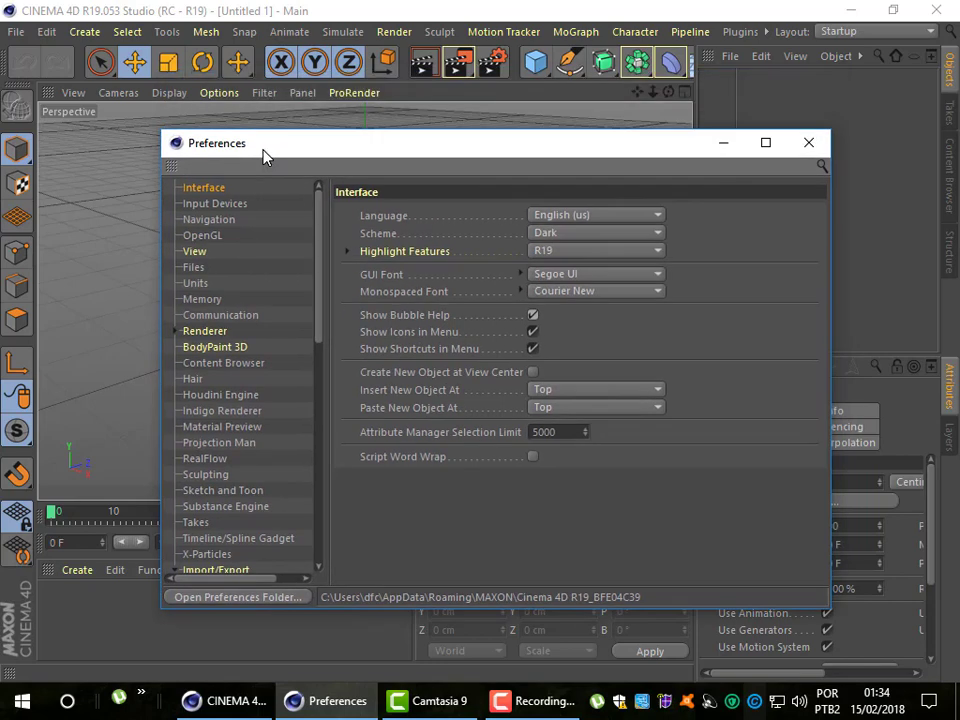
click(532, 331)
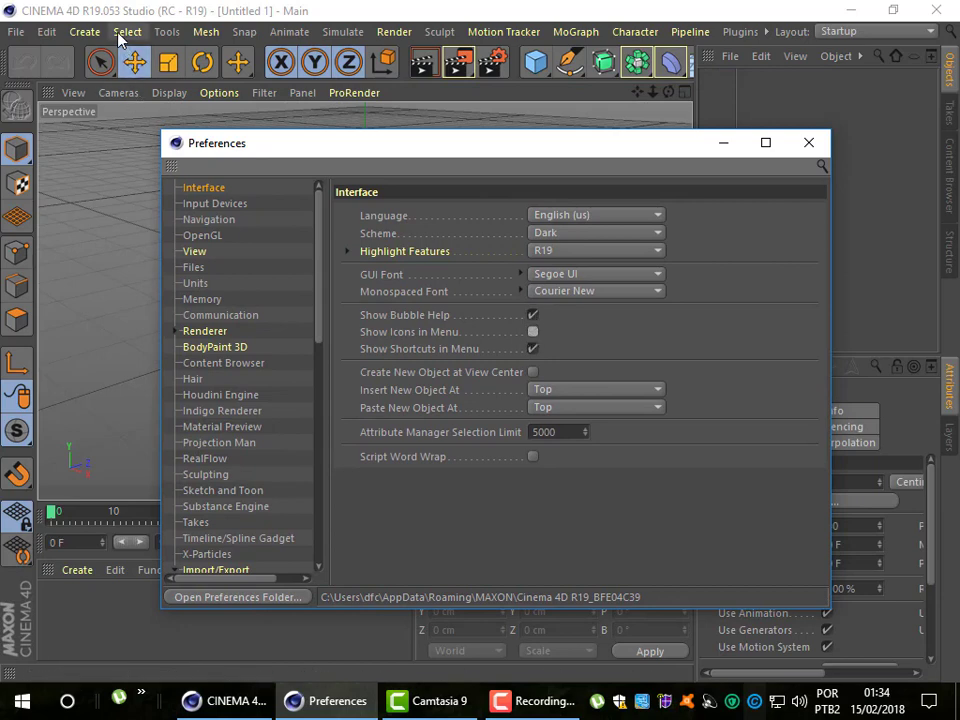
click(124, 32)
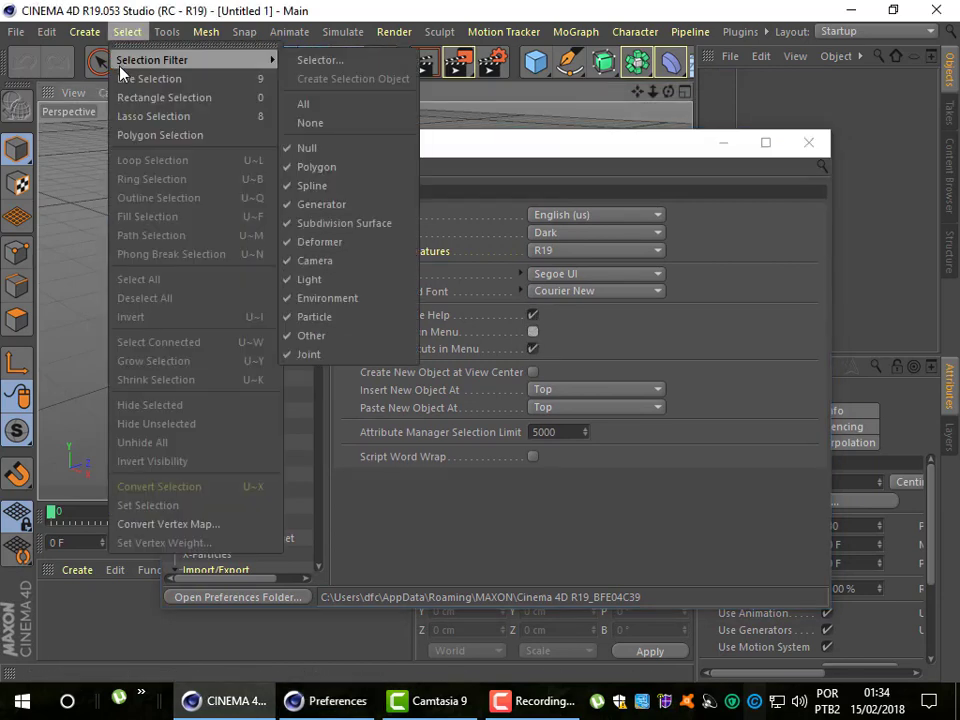
mouse_move(87, 60)
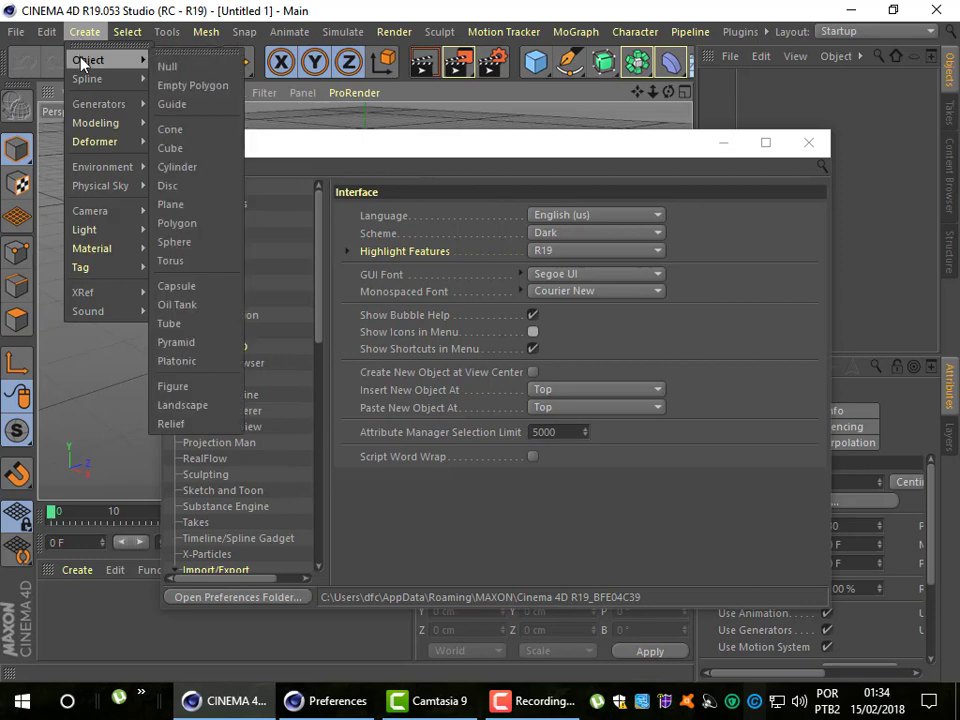
click(411, 237)
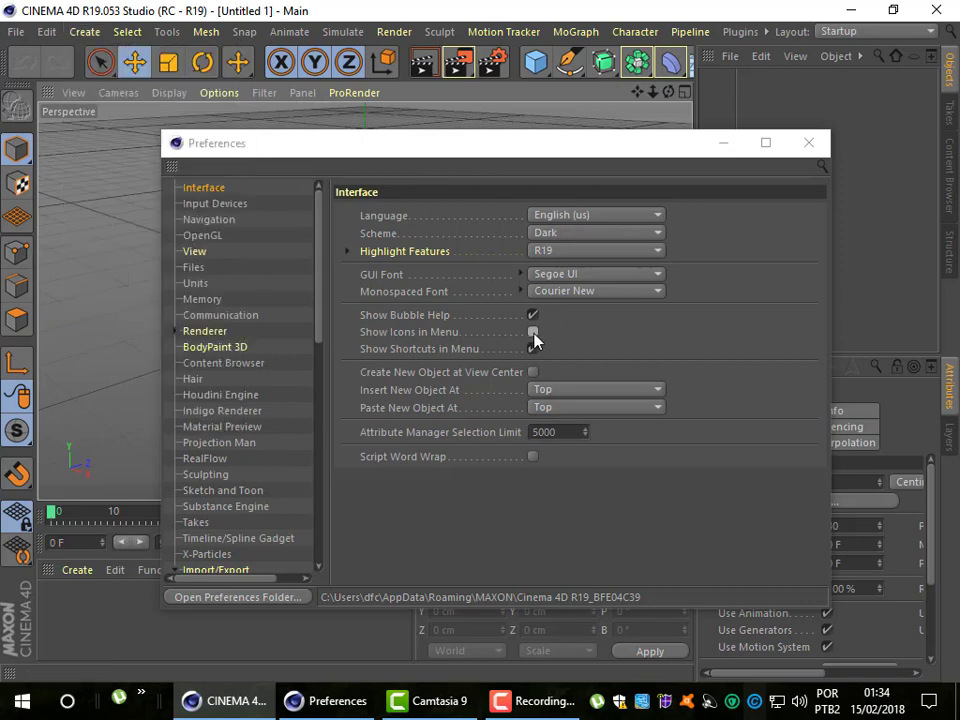
click(533, 333)
click(90, 32)
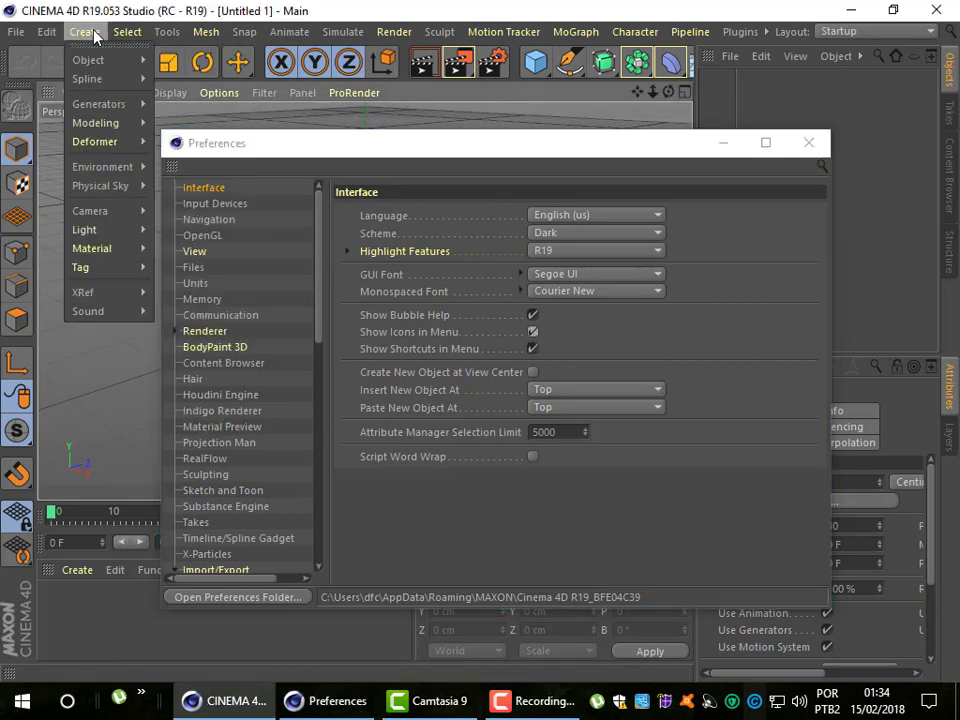
mouse_move(88, 60)
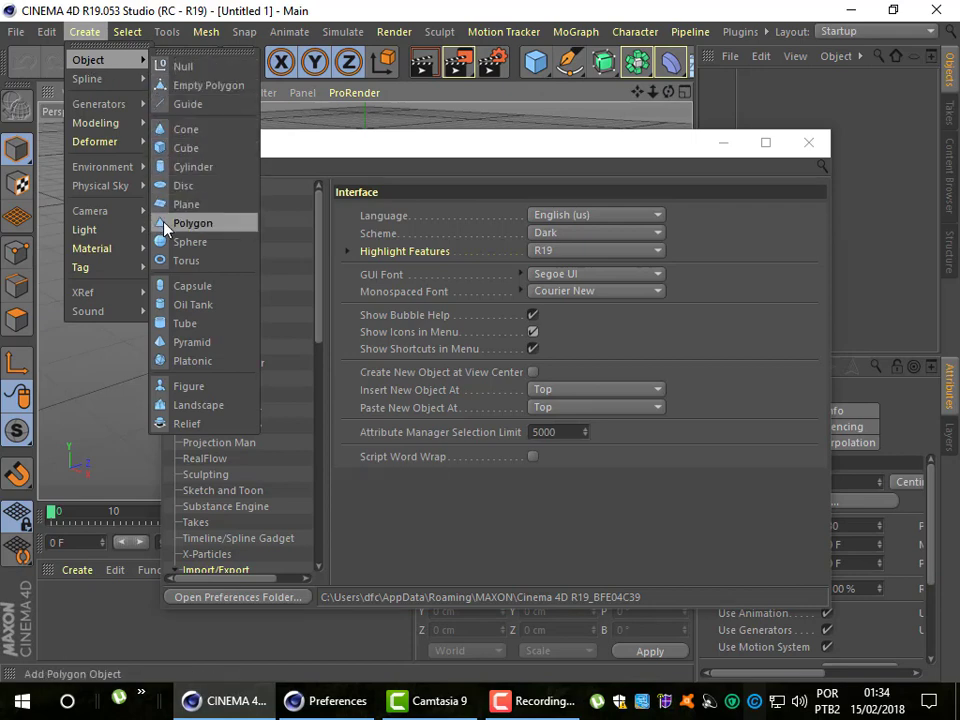
click(532, 333)
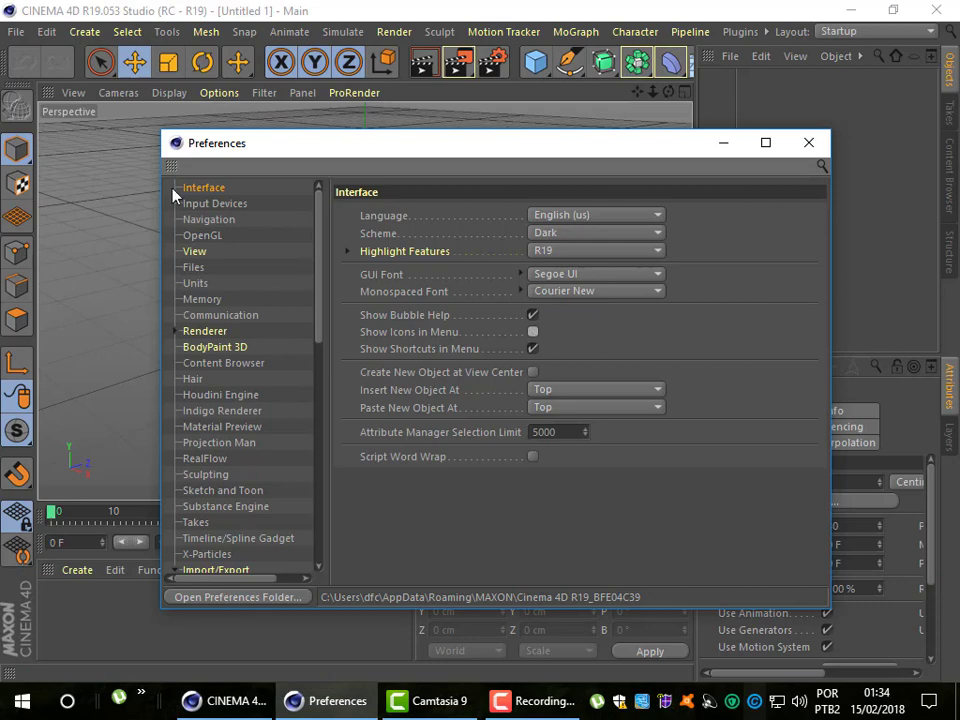
click(89, 35)
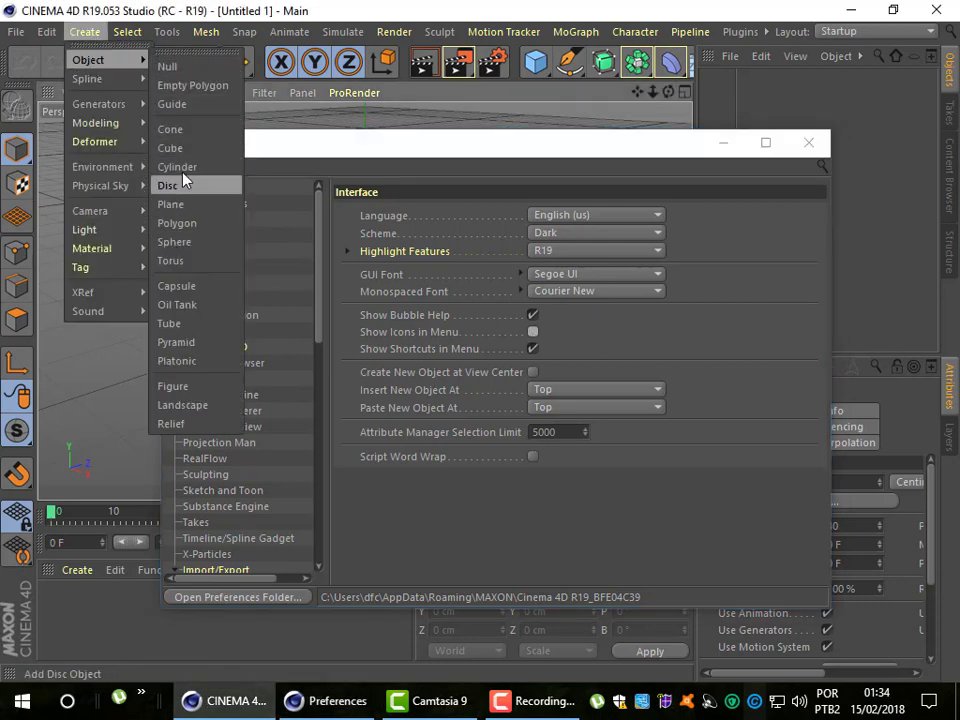
click(535, 336)
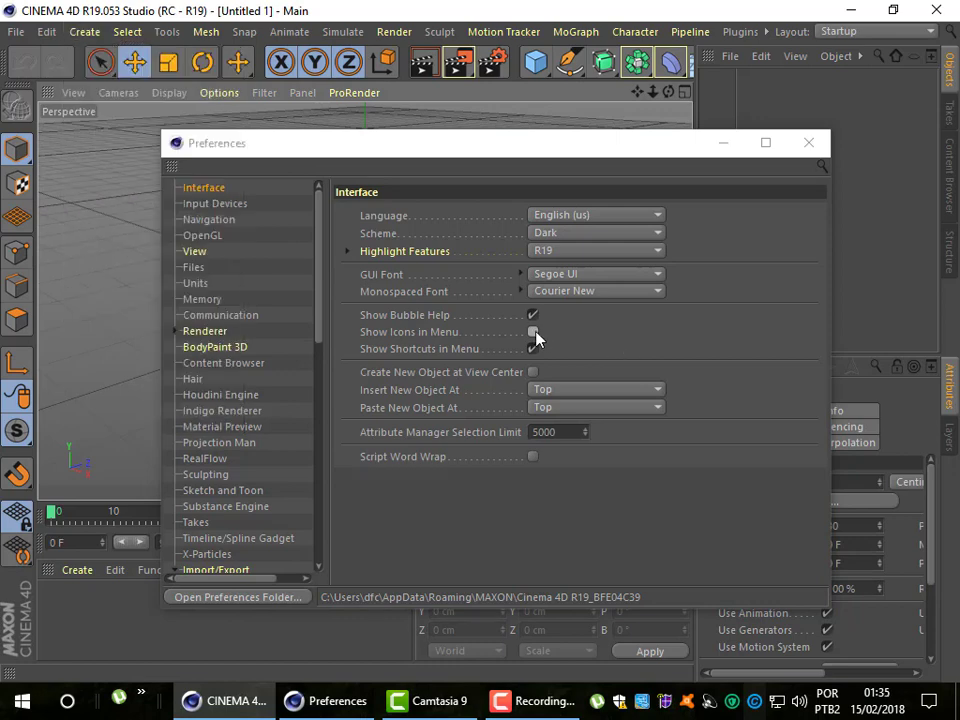
click(535, 336)
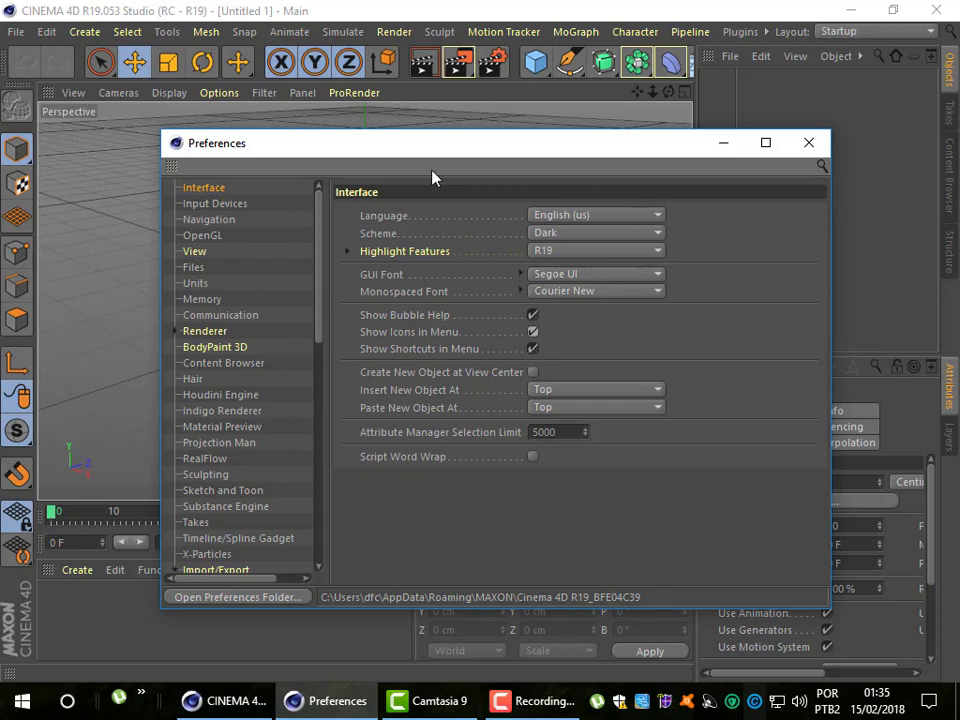
drag(404, 153, 467, 157)
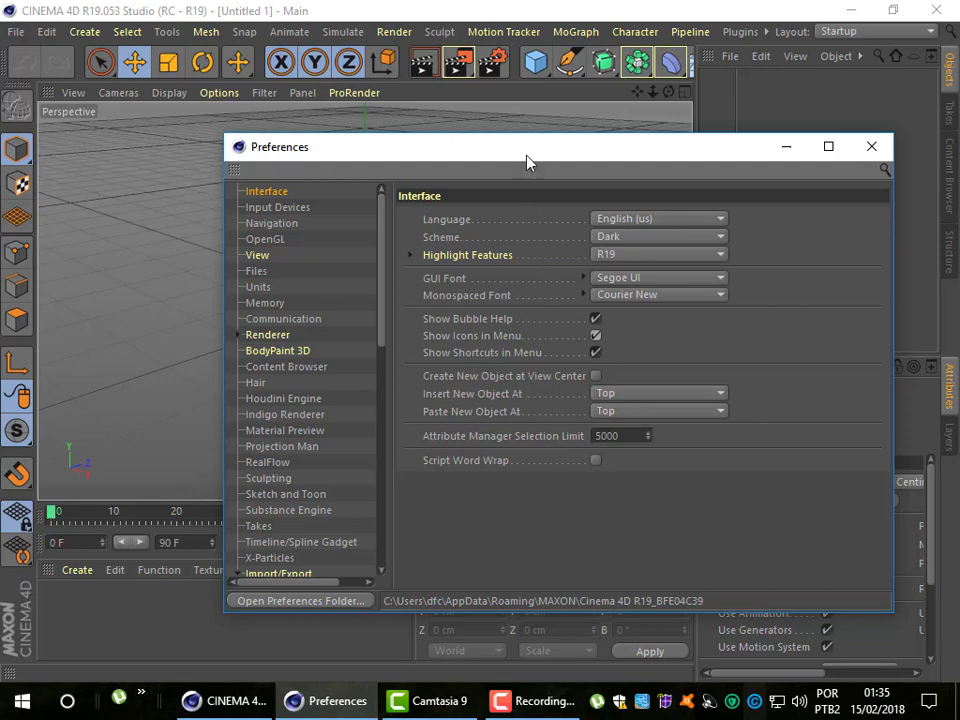
click(130, 32)
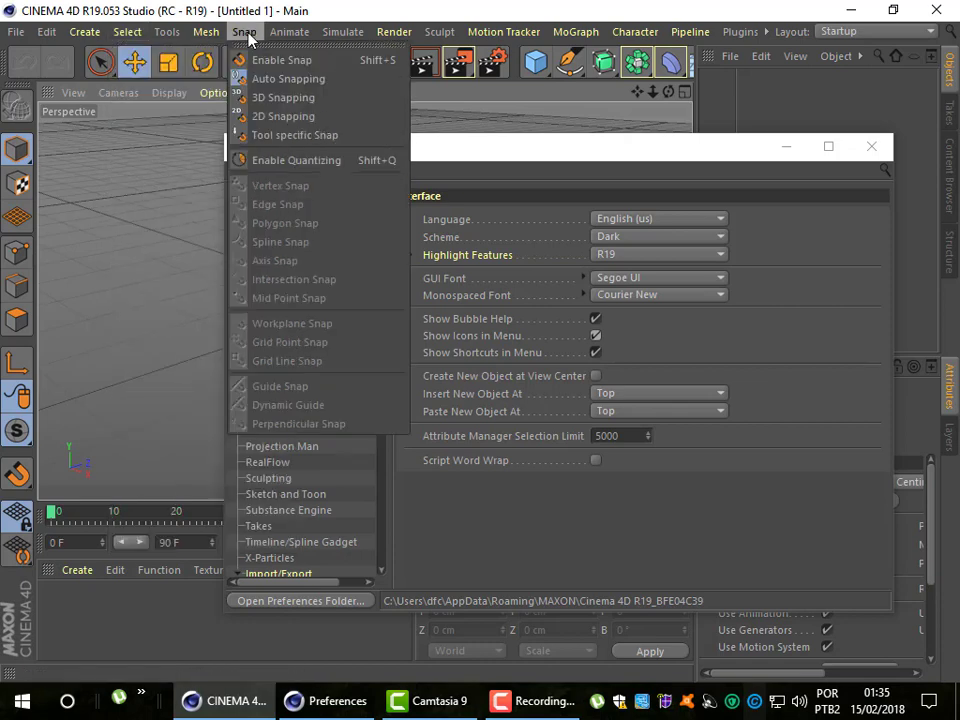
mouse_move(394, 32)
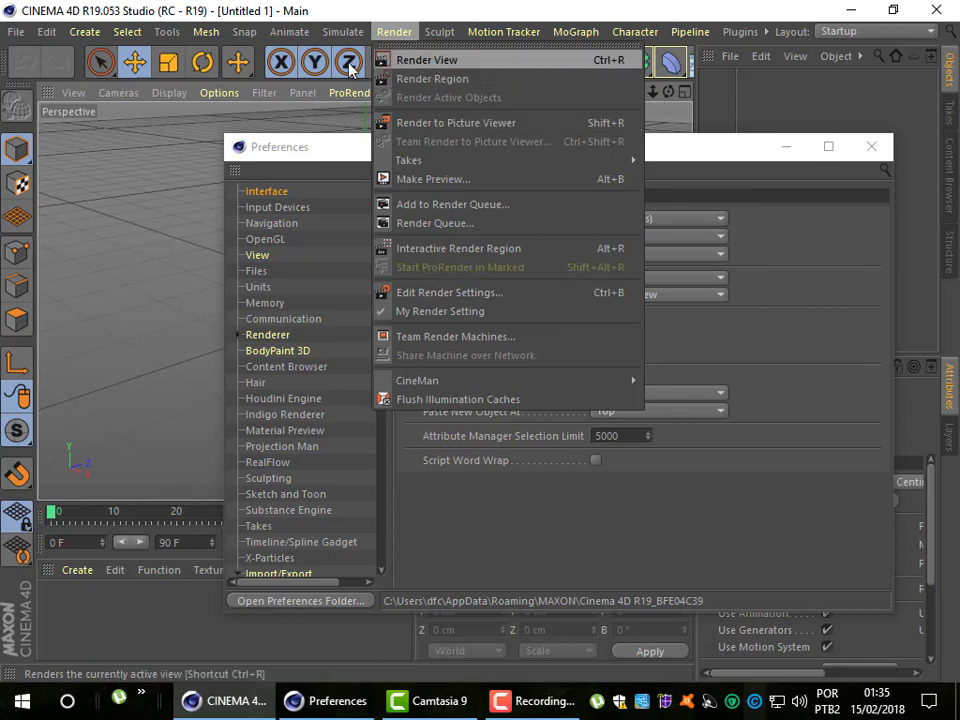
click(68, 117)
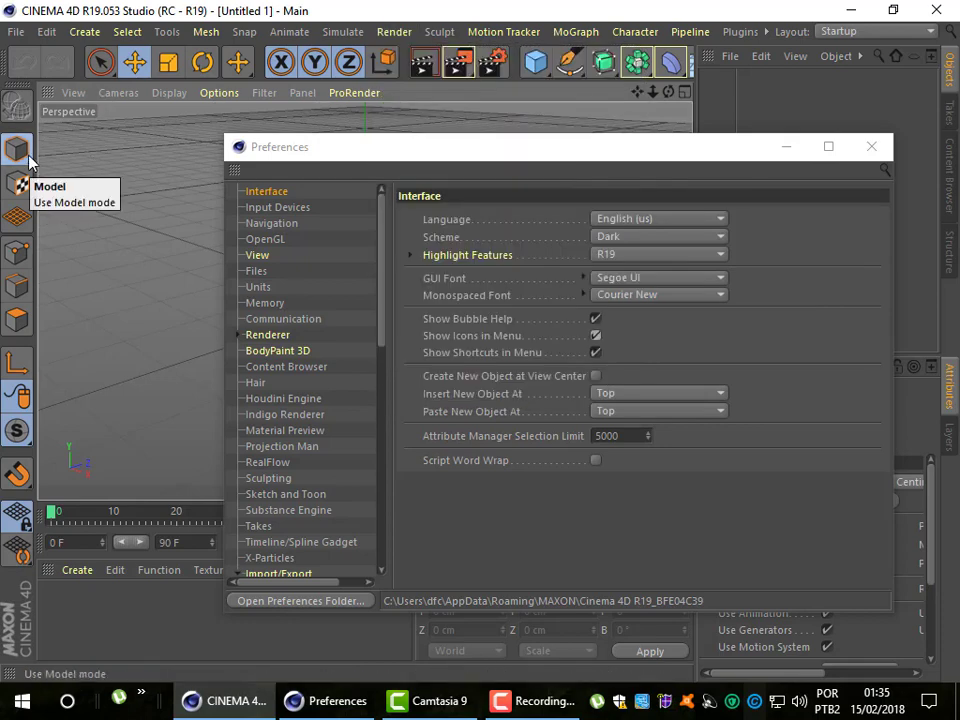
click(31, 160)
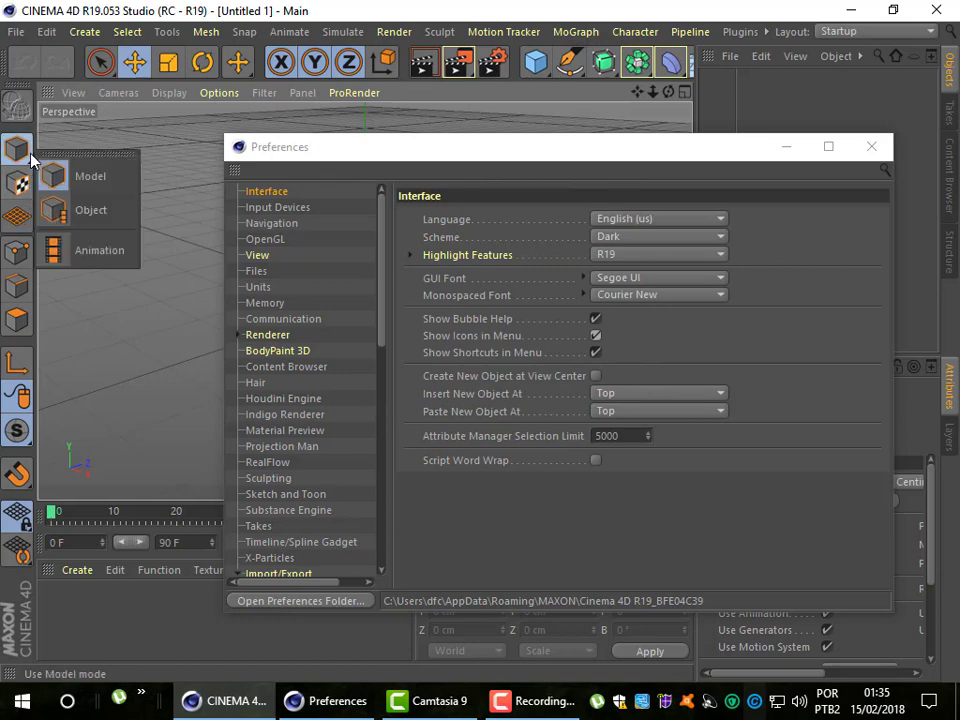
click(85, 32)
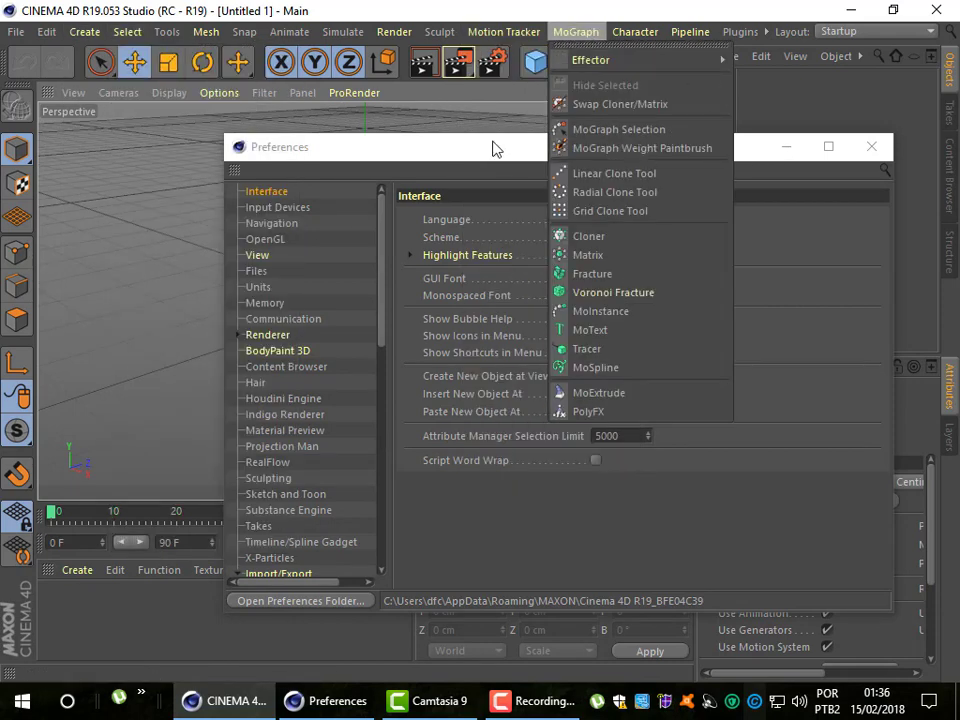
click(470, 152)
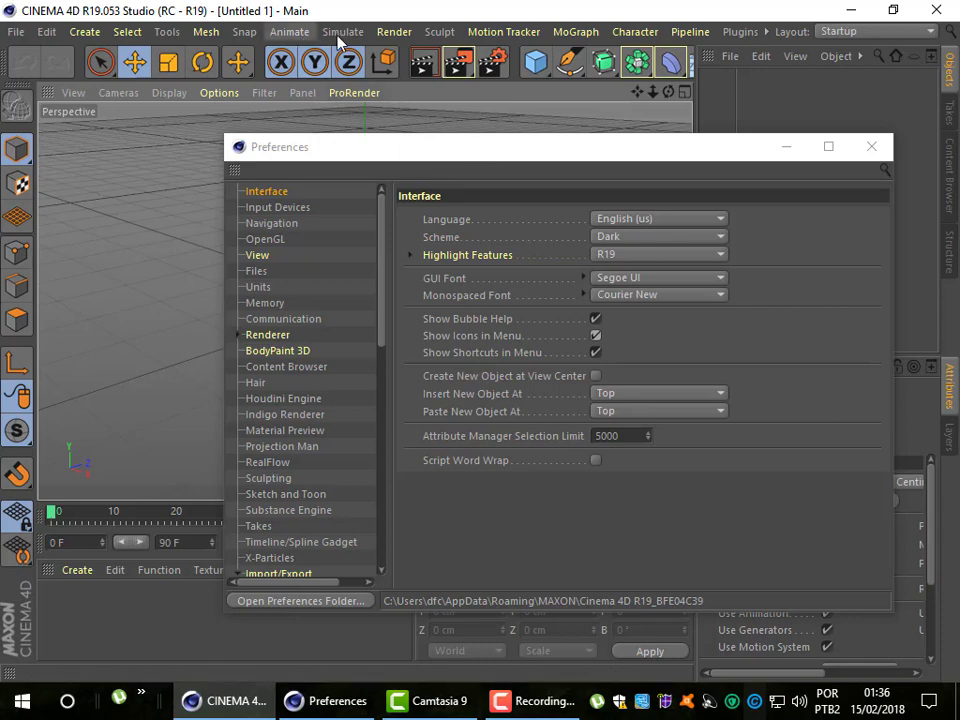
click(640, 33)
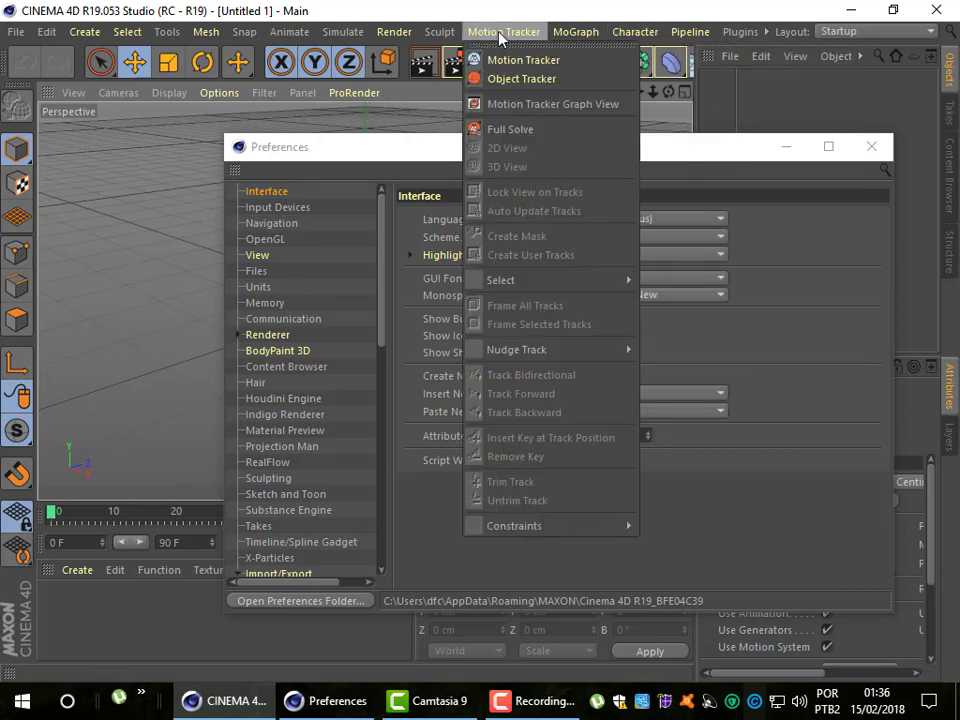
click(700, 85)
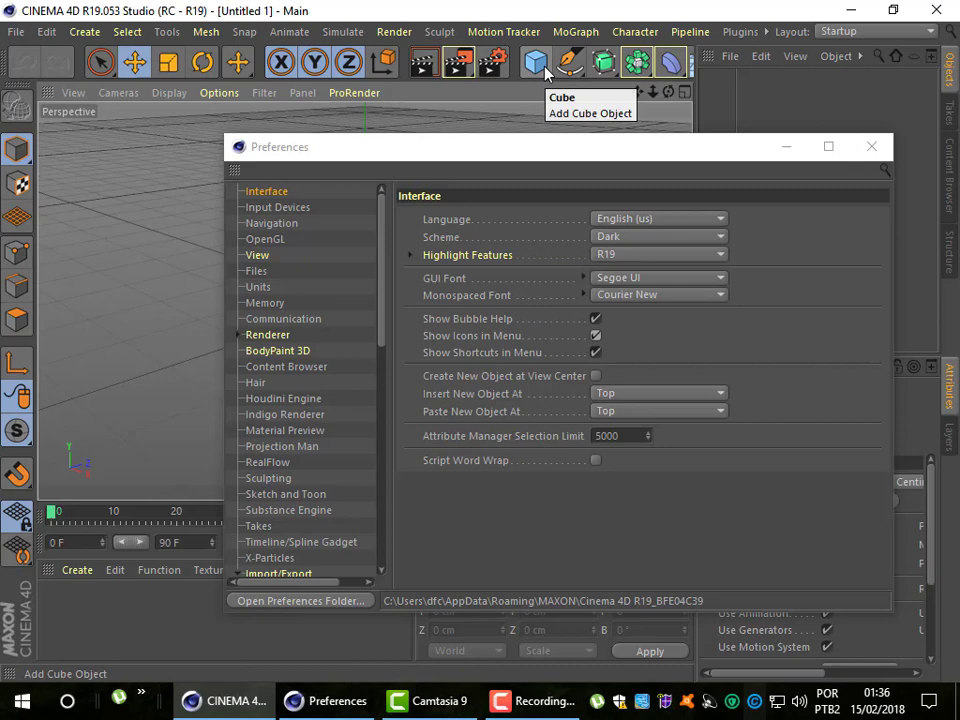
click(396, 33)
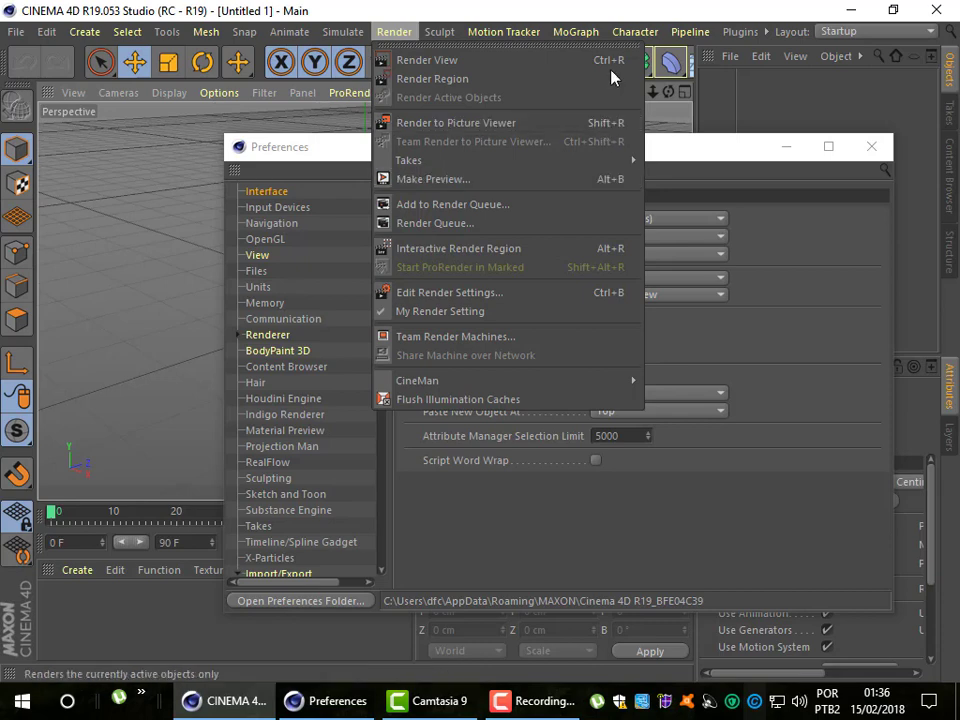
click(773, 287)
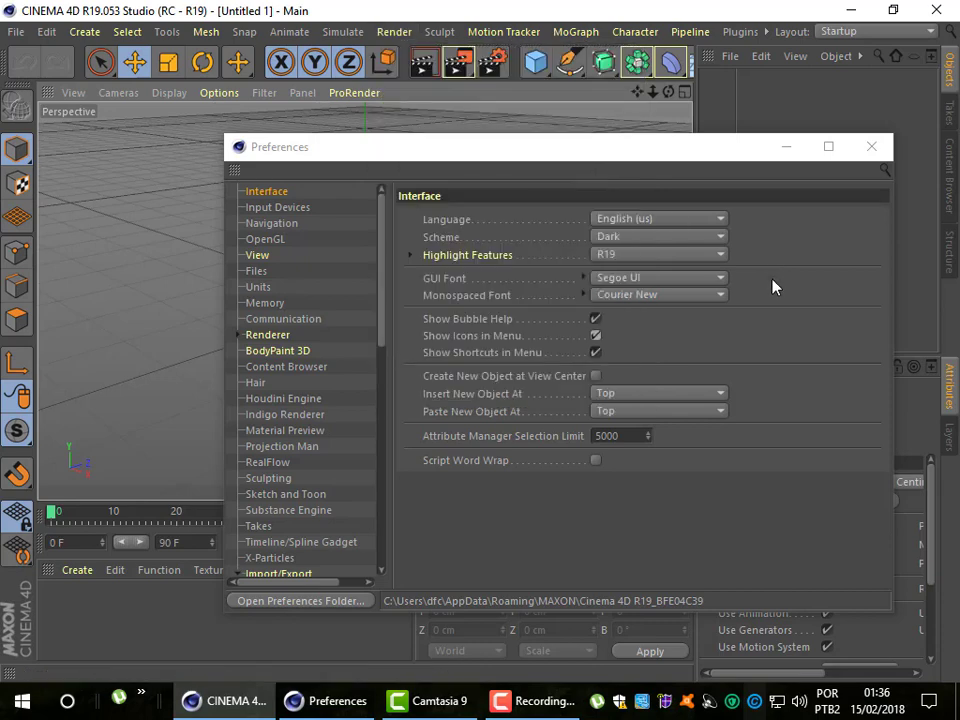
click(595, 353)
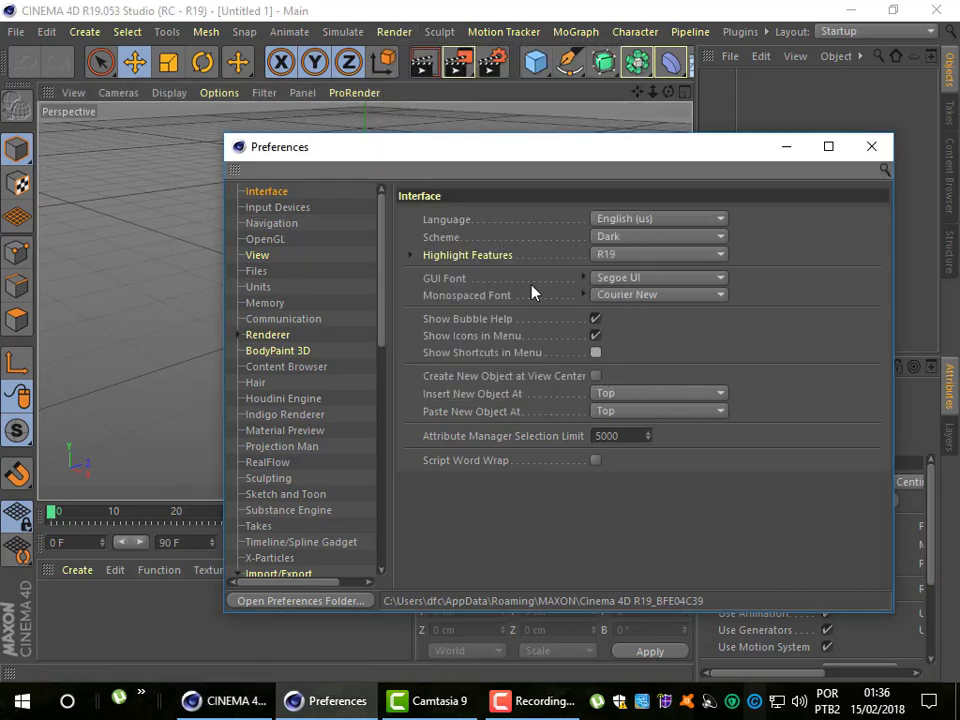
click(95, 32)
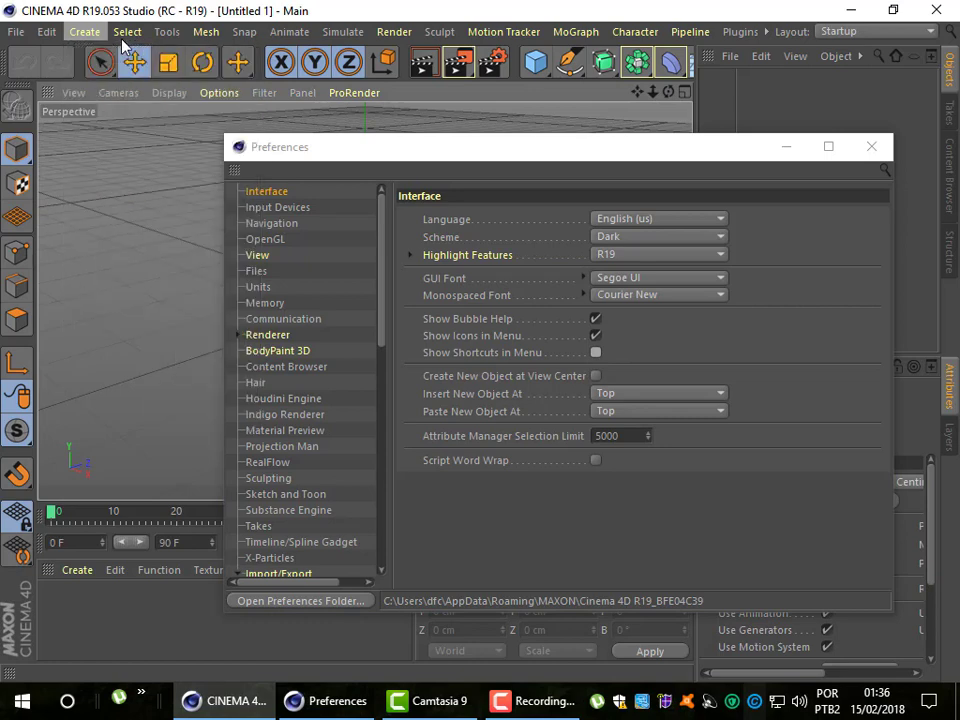
click(125, 32)
mouse_move(168, 60)
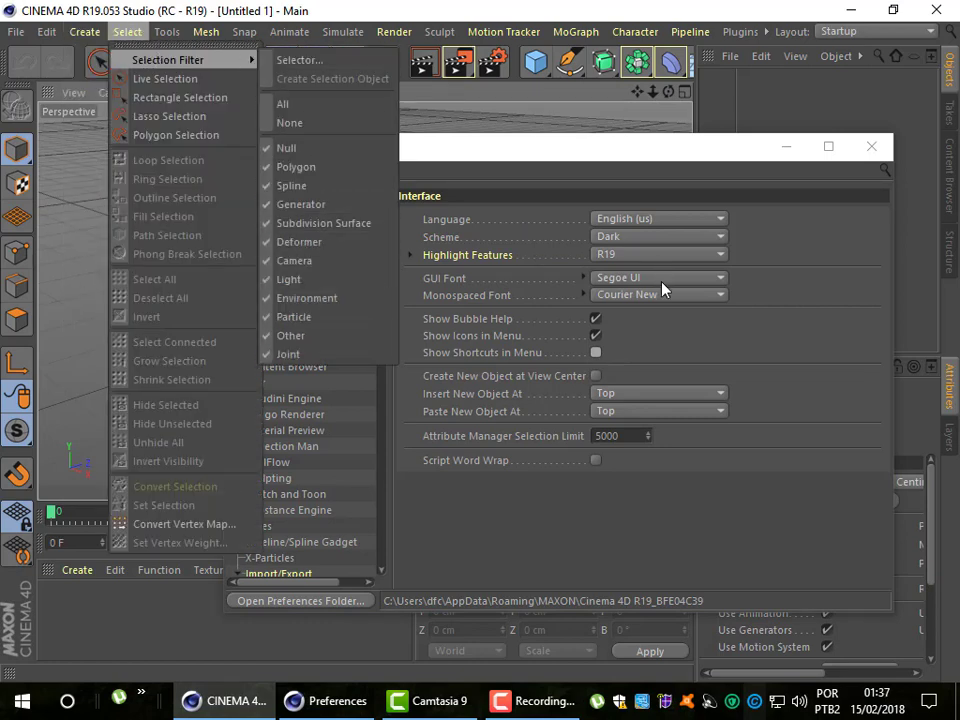
click(627, 348)
click(596, 353)
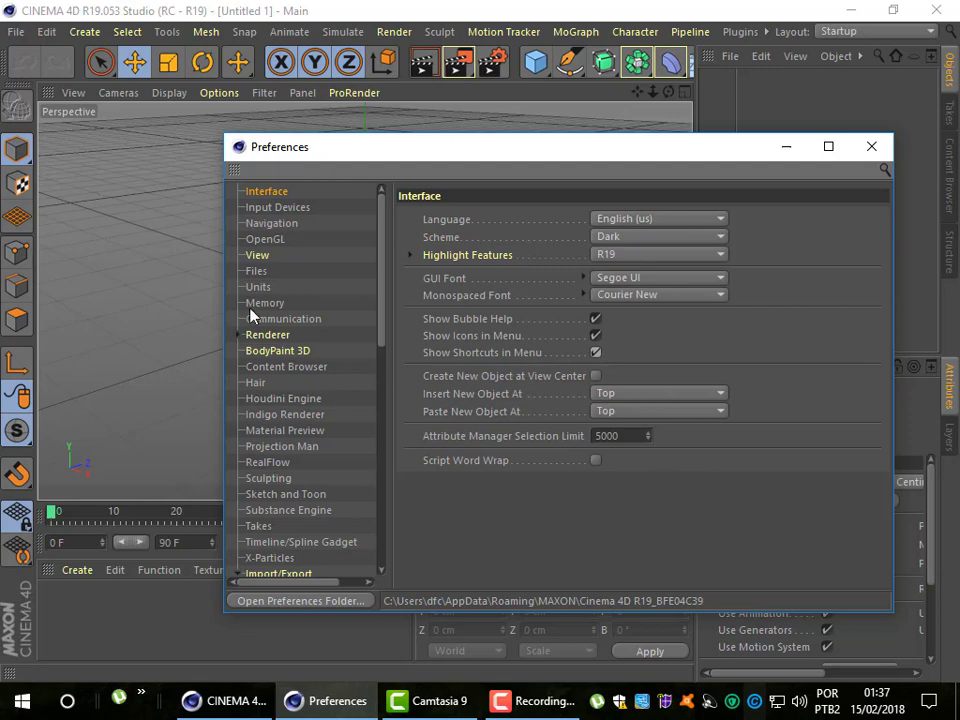
Browse the Input Devices and Navigation preferences, ending on the OpenGL page
click(259, 208)
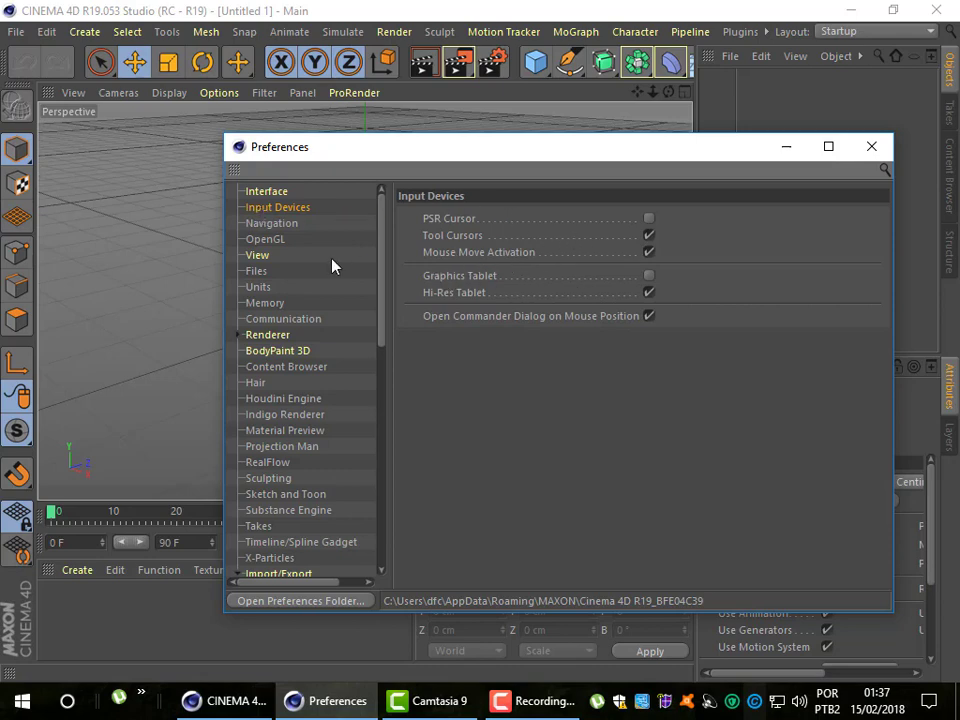
click(272, 224)
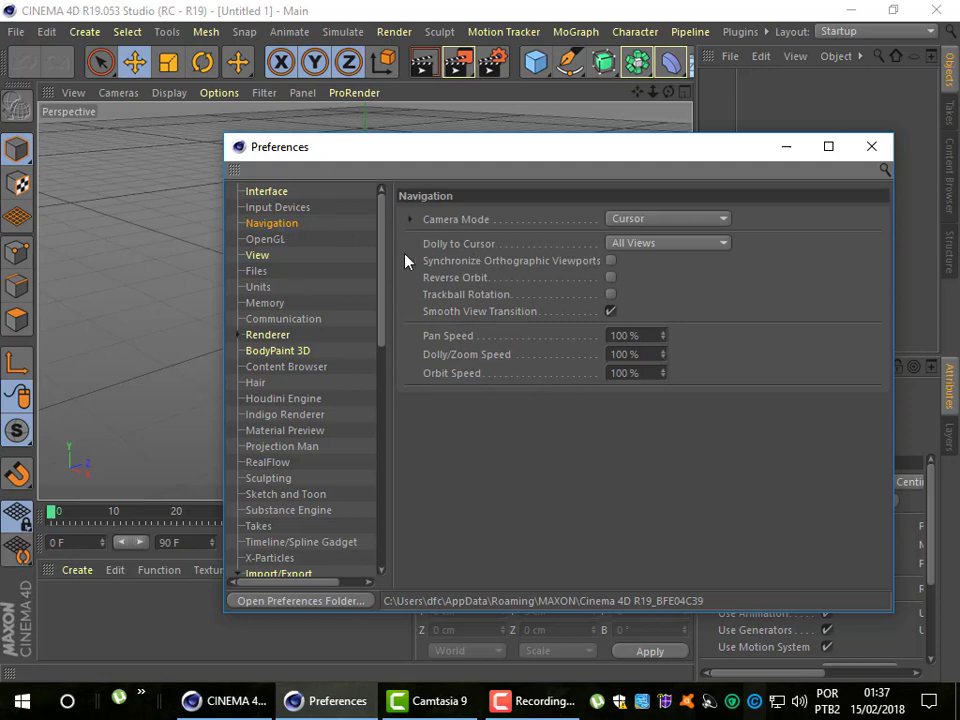
click(272, 241)
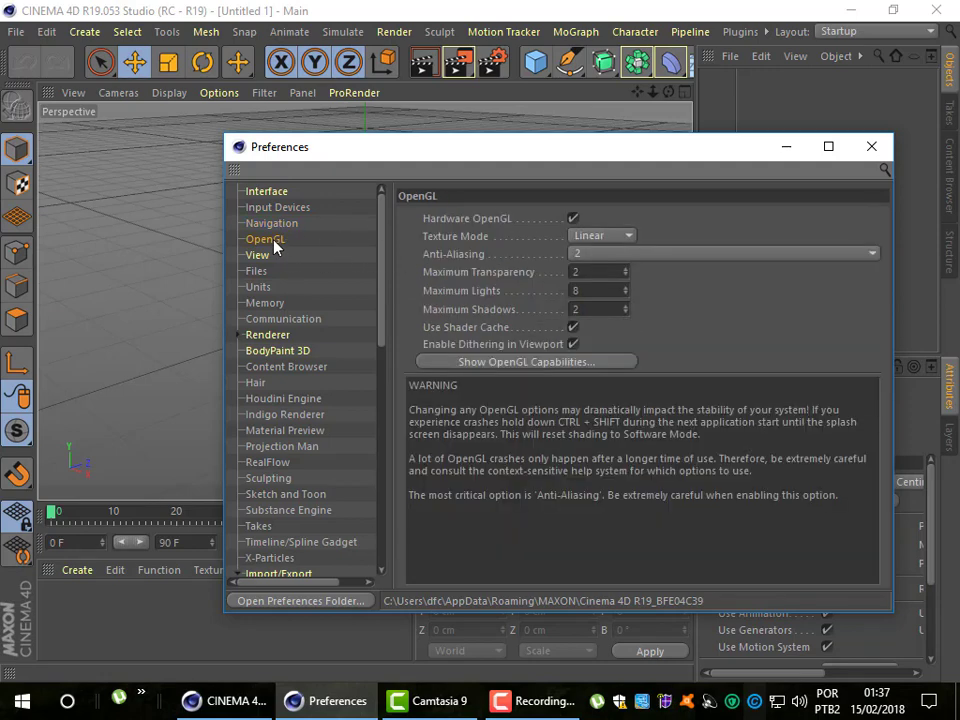
Review the anti-aliasing levels, keep 2, and move to the View preferences page
click(609, 256)
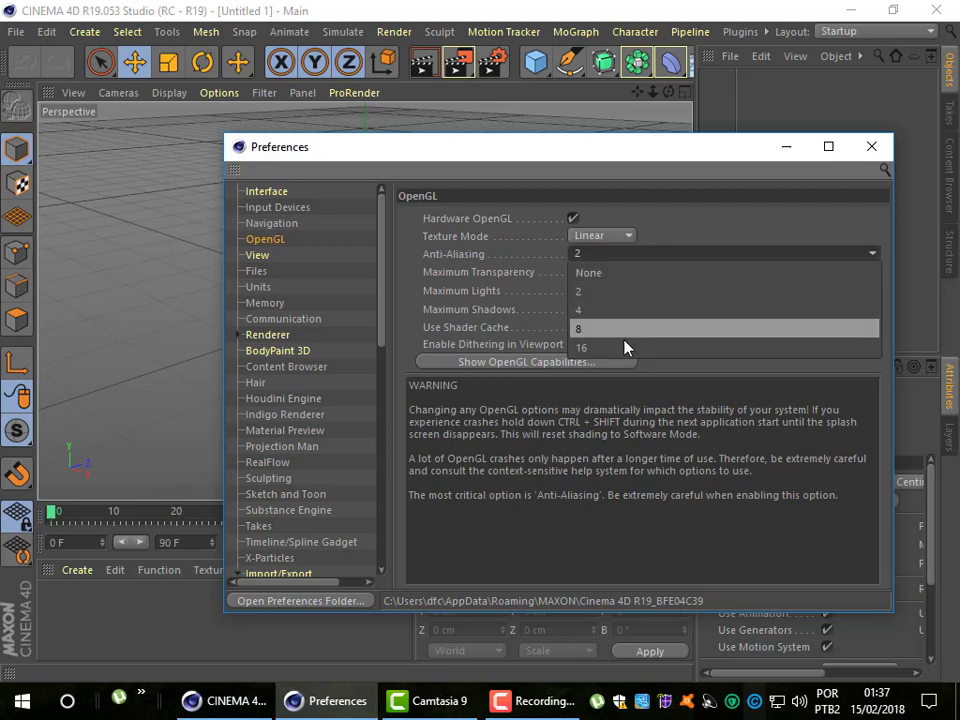
click(668, 232)
click(257, 259)
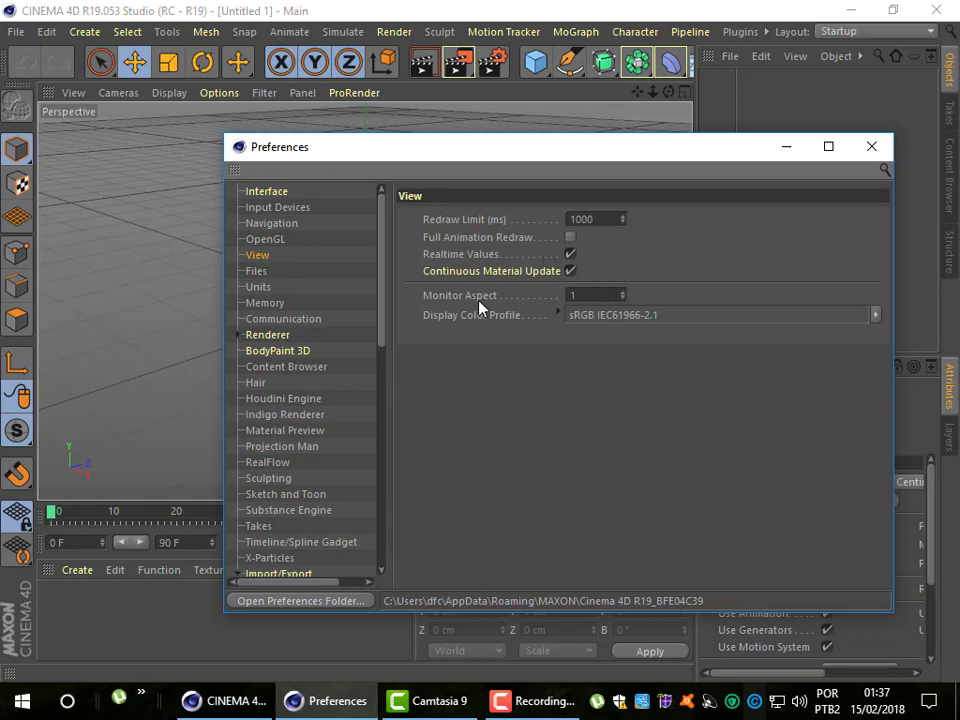
Glance at the Files preferences, then show the Units page
click(257, 272)
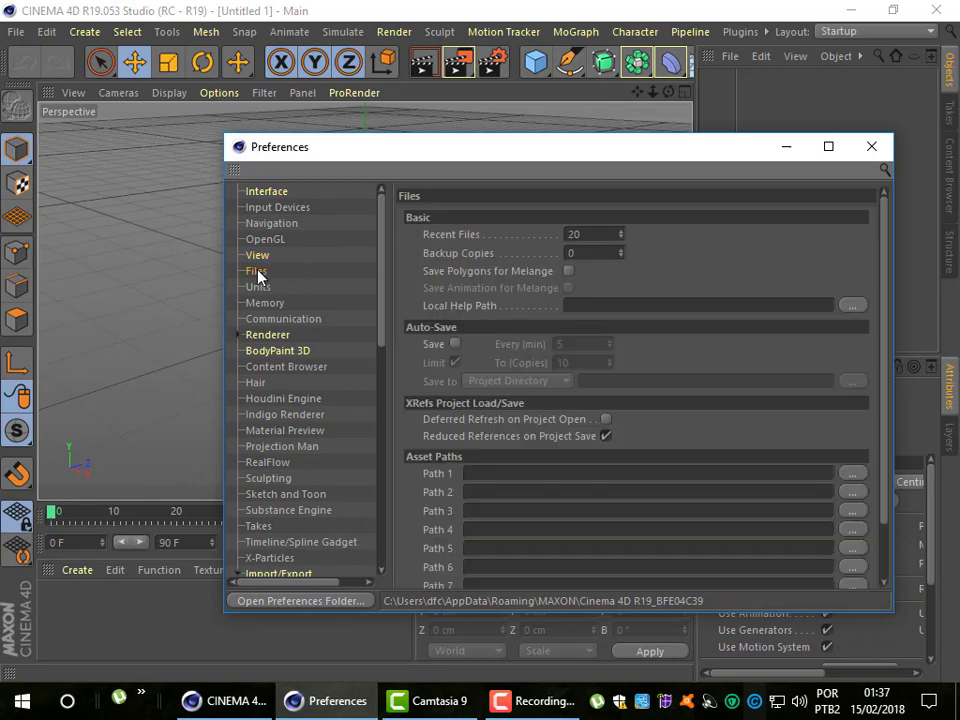
click(259, 289)
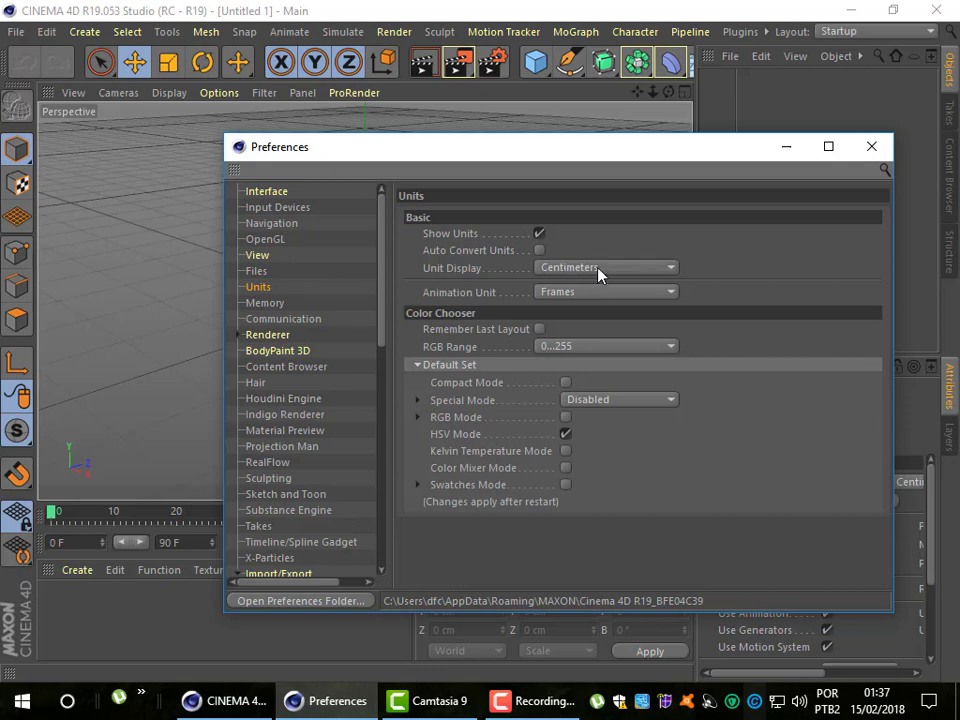
Set the animation unit to Seconds, keeping Centimeters as the display unit, and check the end time
drag(558, 160, 588, 27)
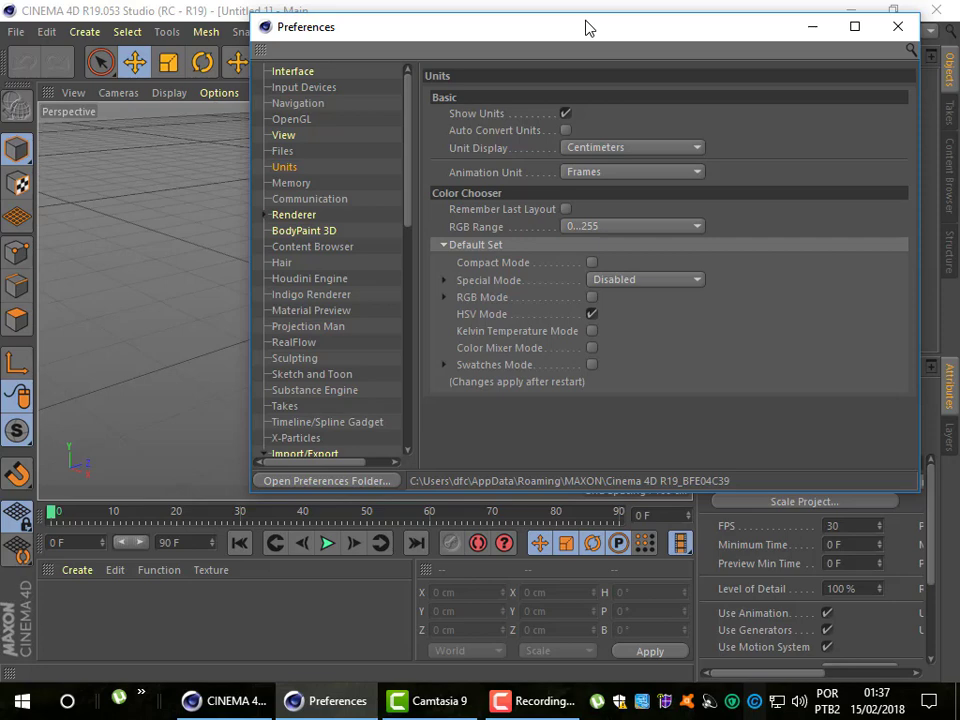
click(607, 148)
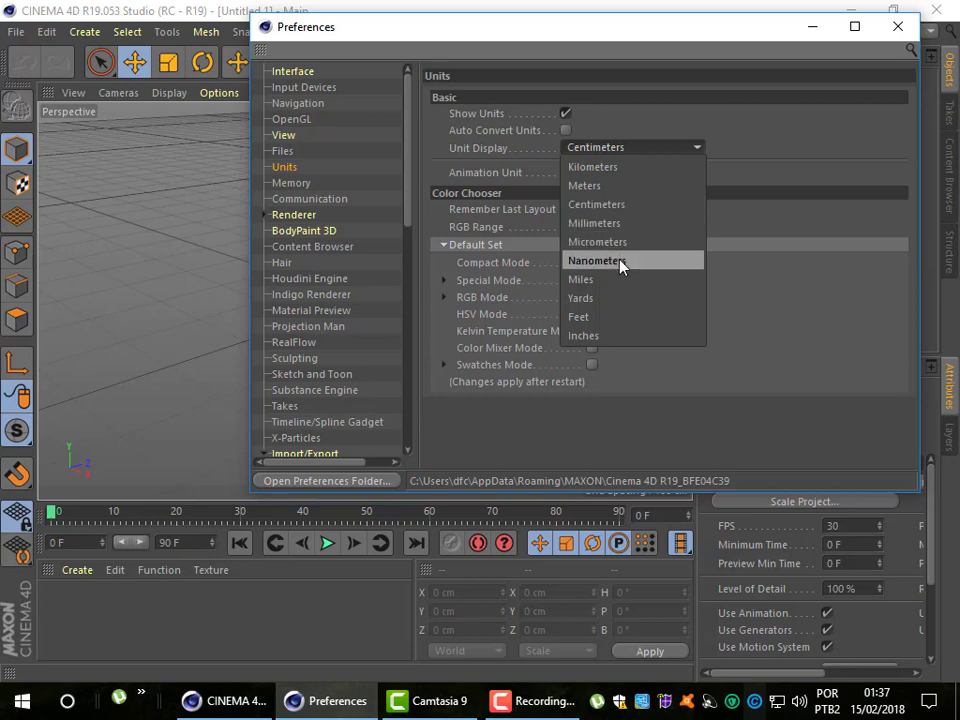
click(732, 147)
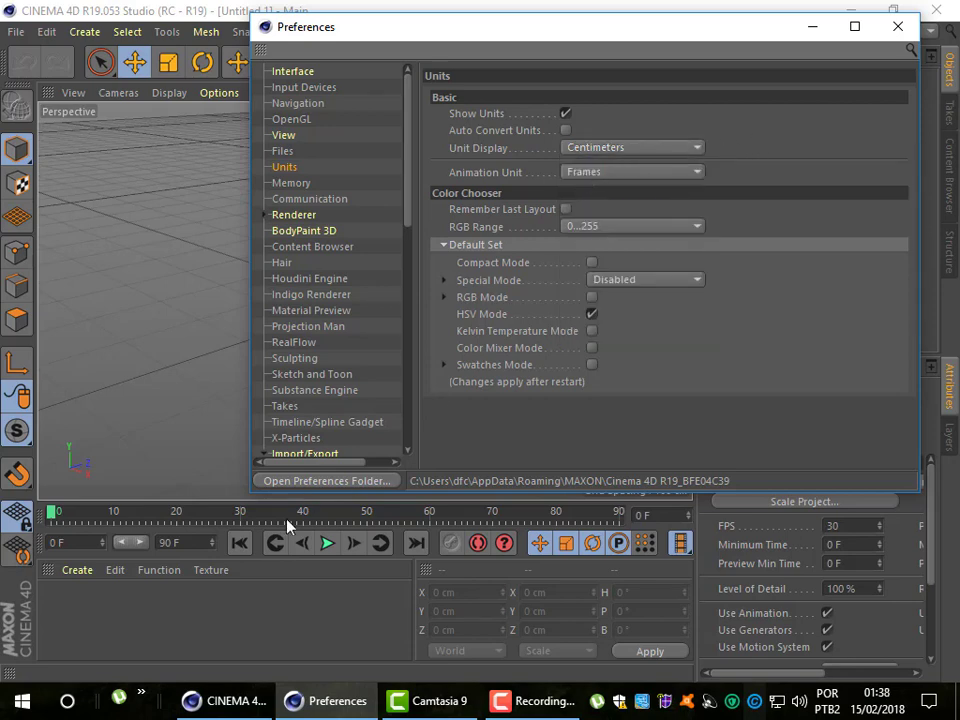
click(598, 176)
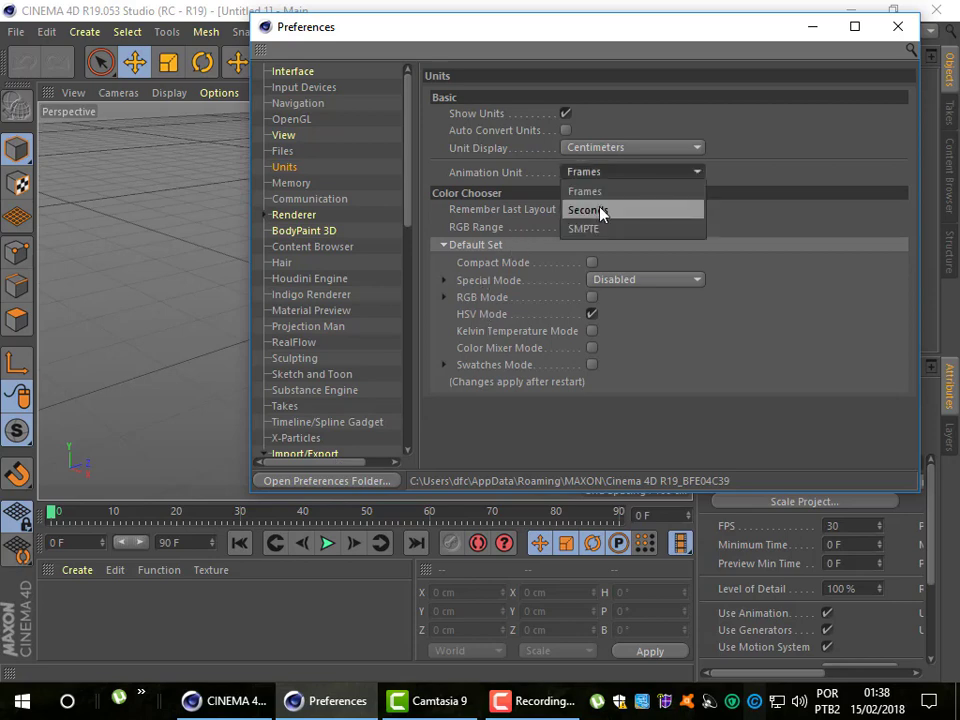
click(601, 212)
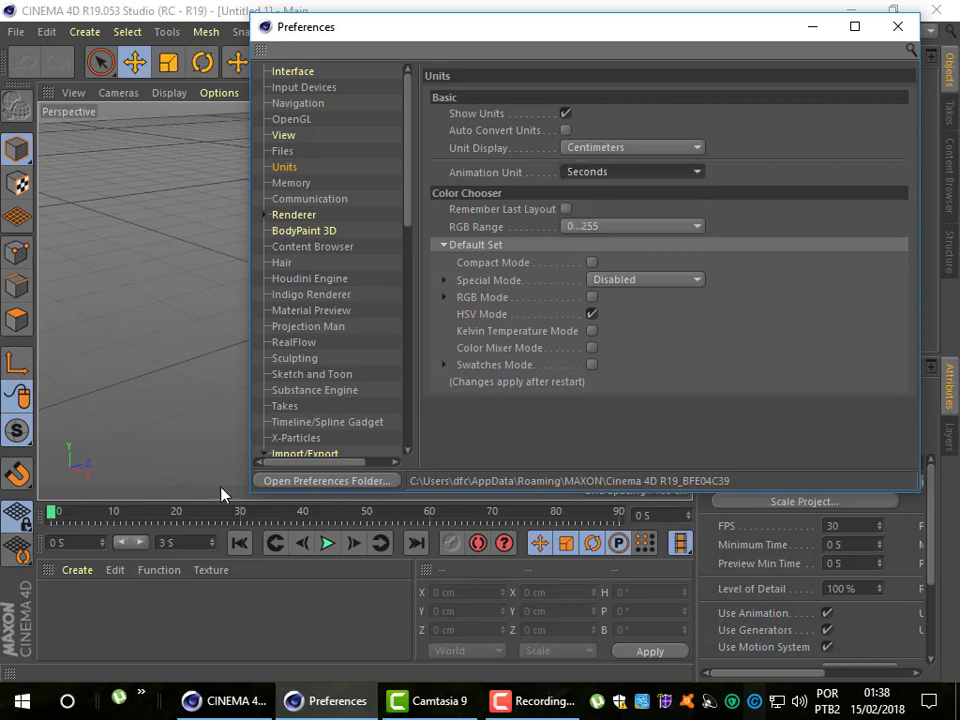
click(160, 542)
Browse the Content Browser, Hair, Houdini Engine and Indigo pages, ending on RealFlow's cache folder setting
click(298, 248)
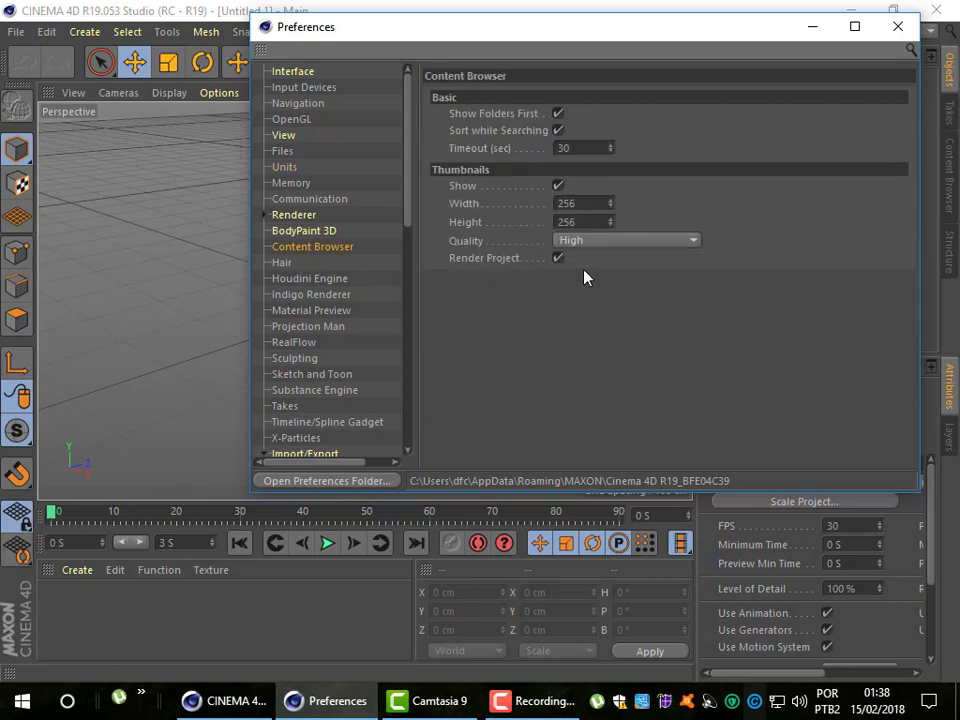
mouse_move(605, 37)
mouse_down()
mouse_move(497, 47)
mouse_move(518, 40)
mouse_up()
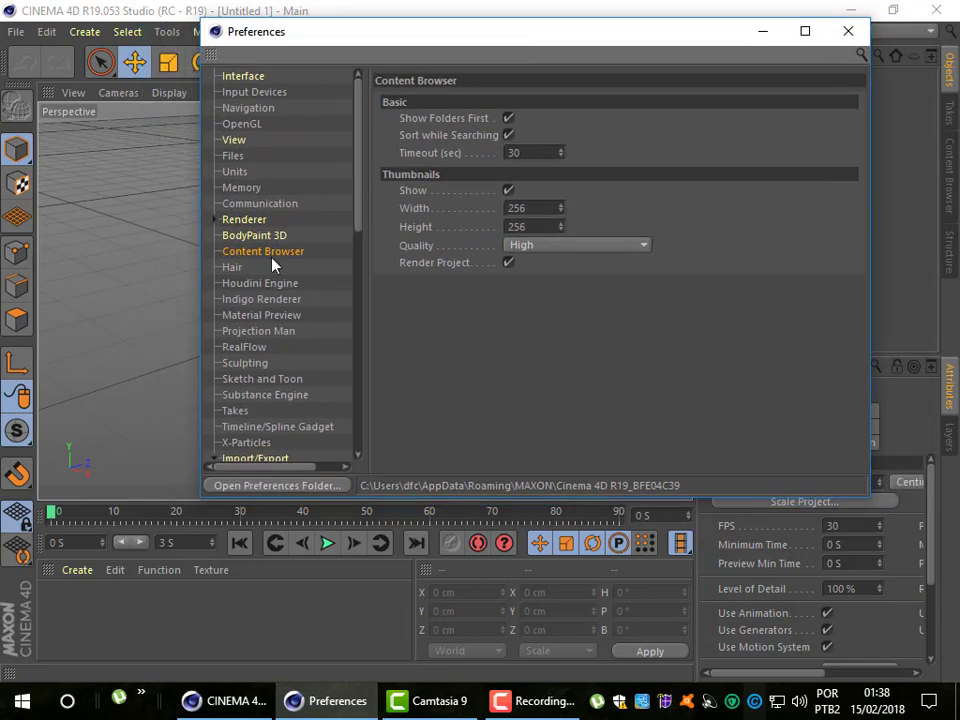
click(238, 268)
click(242, 283)
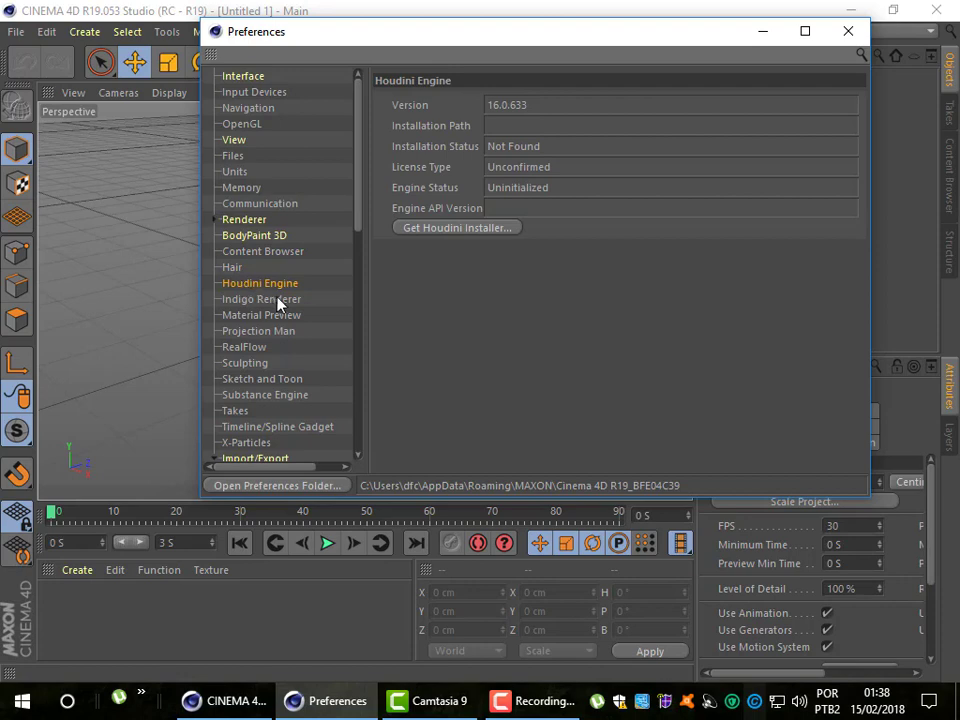
click(279, 301)
click(260, 284)
click(277, 302)
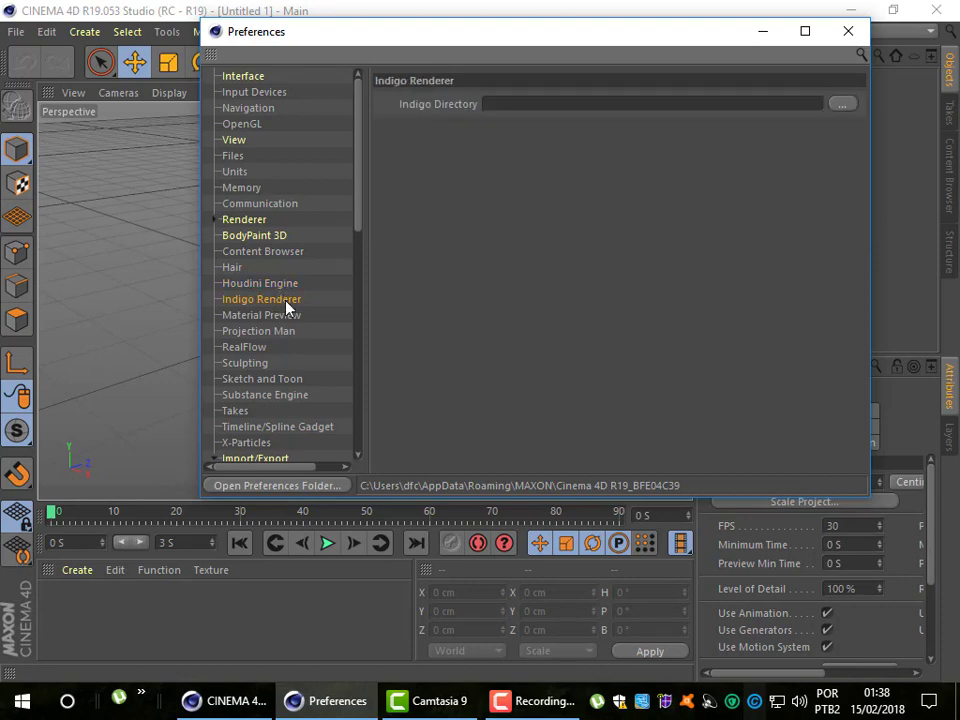
click(281, 284)
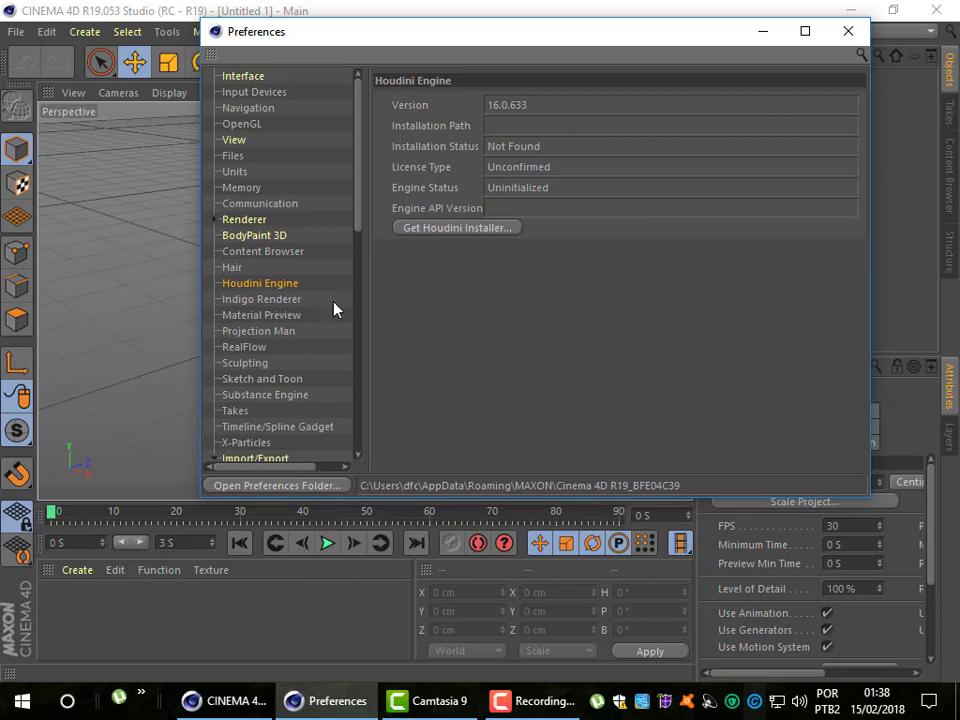
click(249, 356)
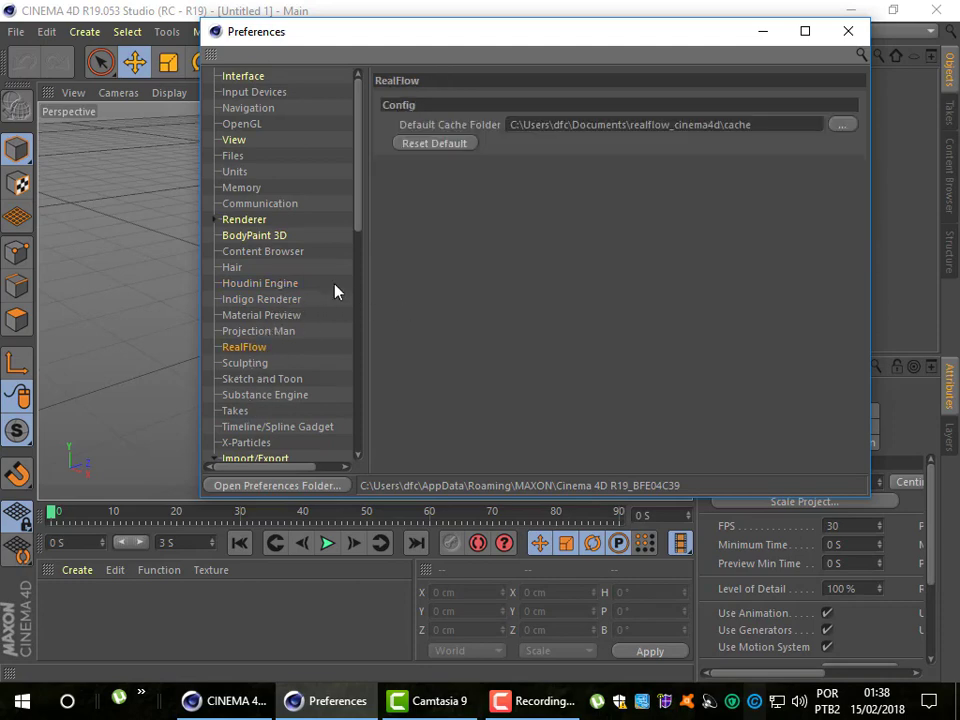
drag(355, 222, 360, 285)
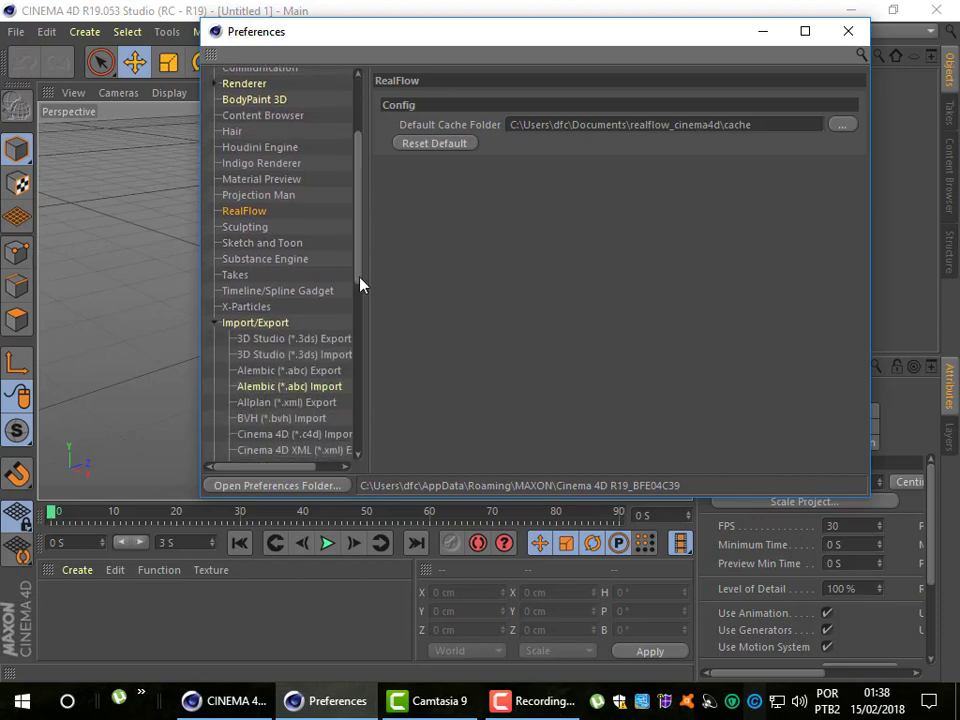
Select Import/Export, scroll down to Scheme Colors, and show the Editor Colors page
click(241, 328)
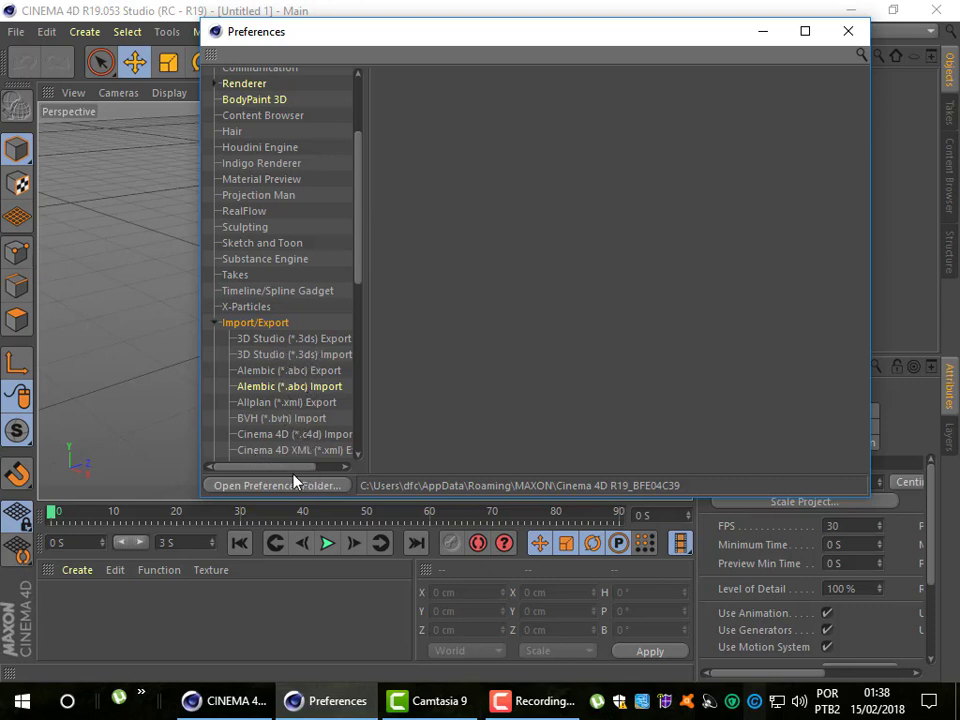
drag(298, 467, 318, 467)
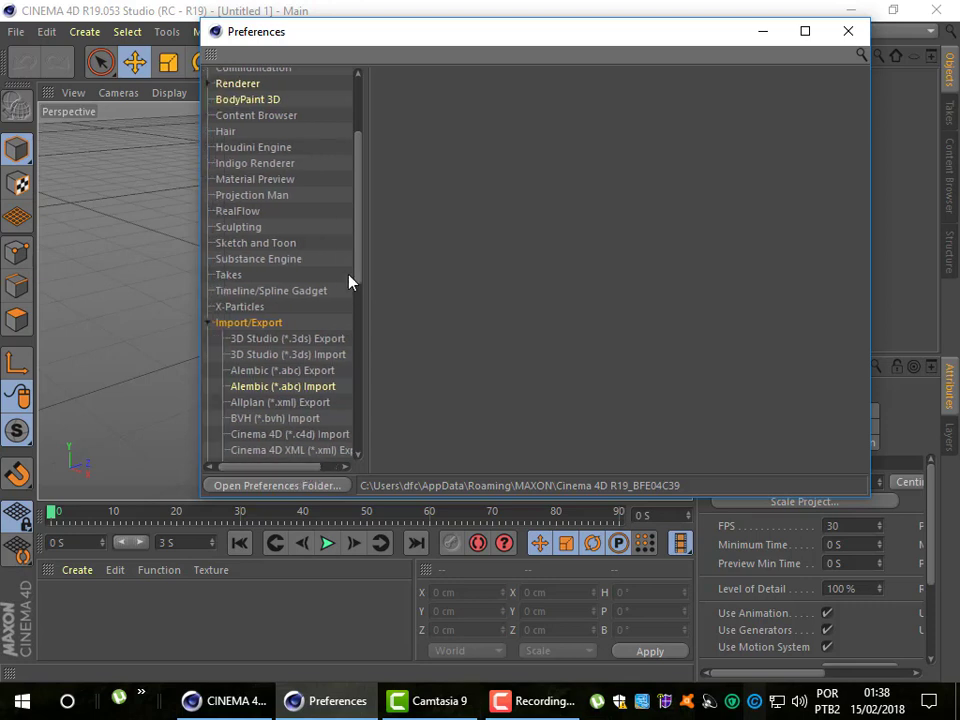
mouse_move(353, 236)
mouse_down()
mouse_move(368, 321)
mouse_move(349, 343)
mouse_up()
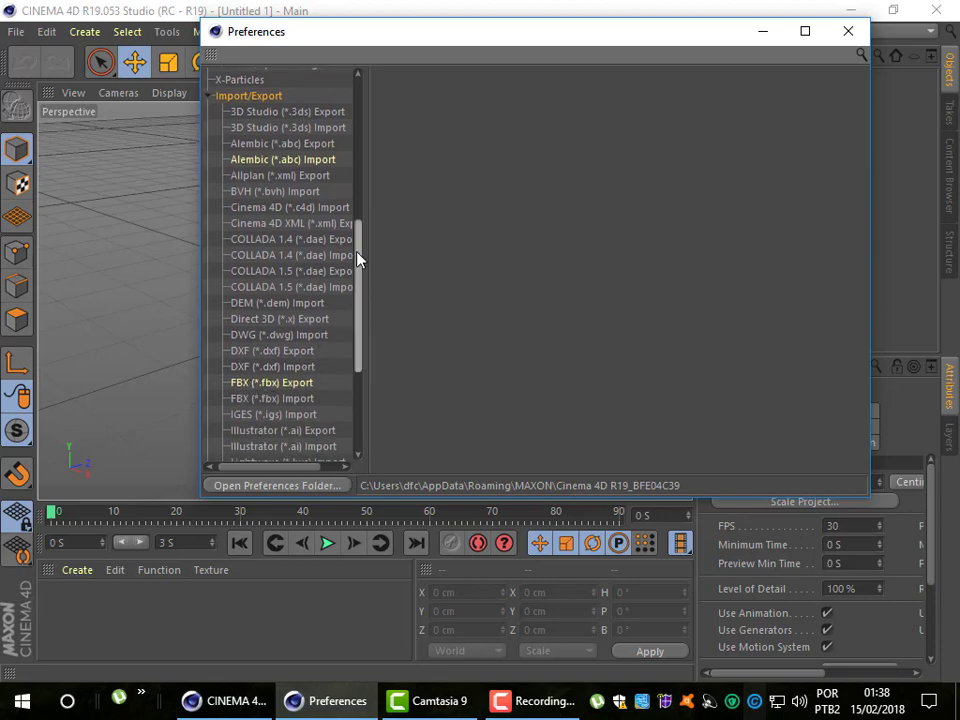
drag(358, 259, 367, 347)
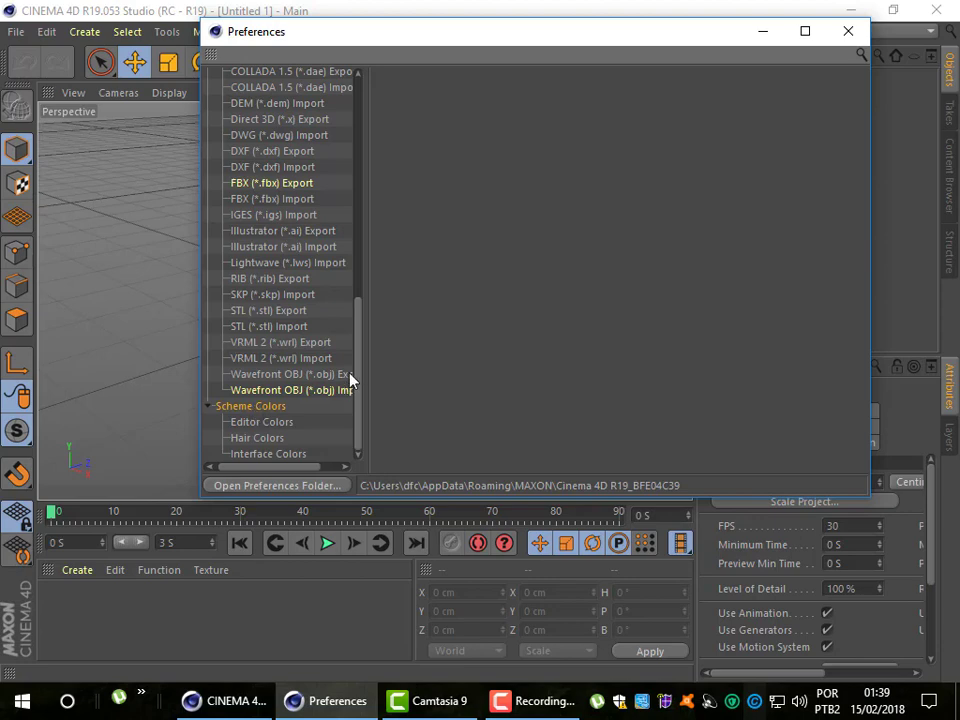
click(262, 422)
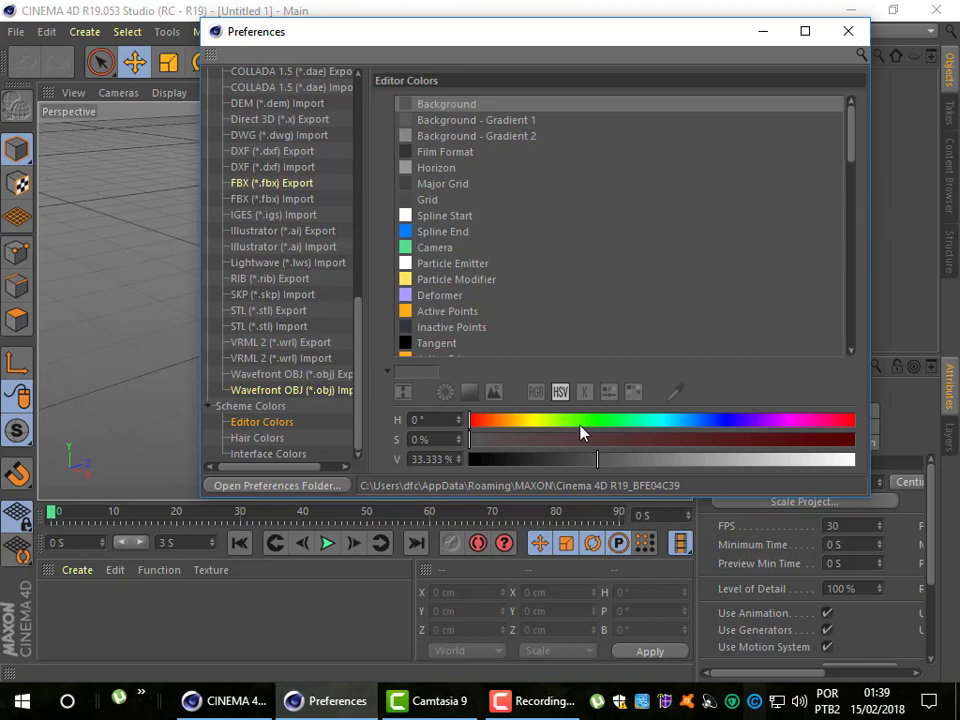
Show the Hair Colors then Interface Colors pages, collapsing Import/Export in the category list
click(259, 440)
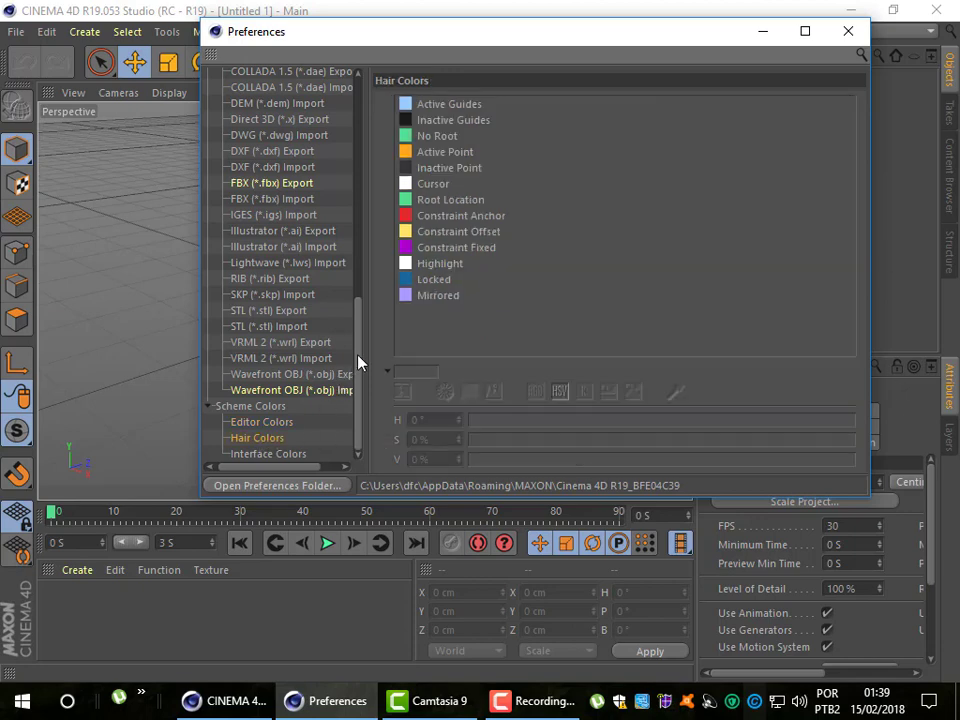
click(276, 455)
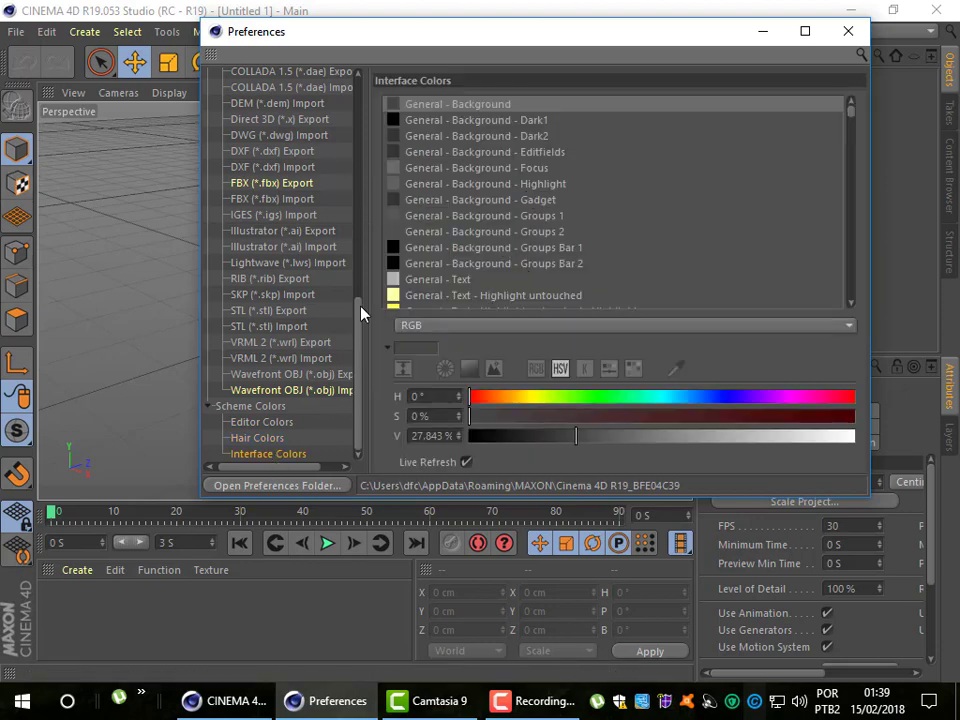
drag(359, 313, 359, 102)
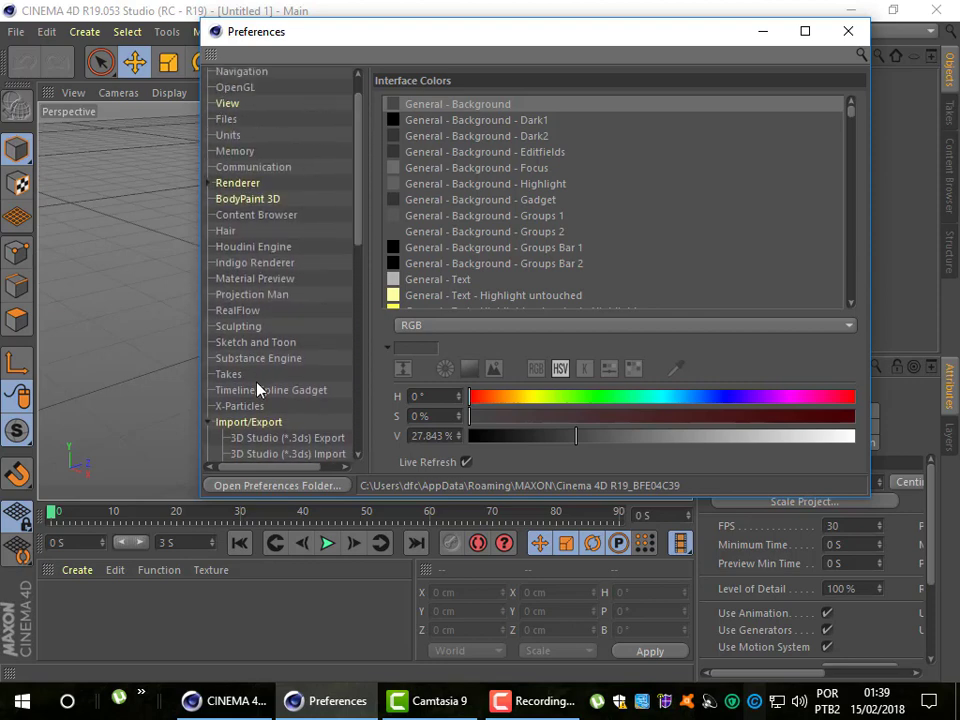
click(210, 425)
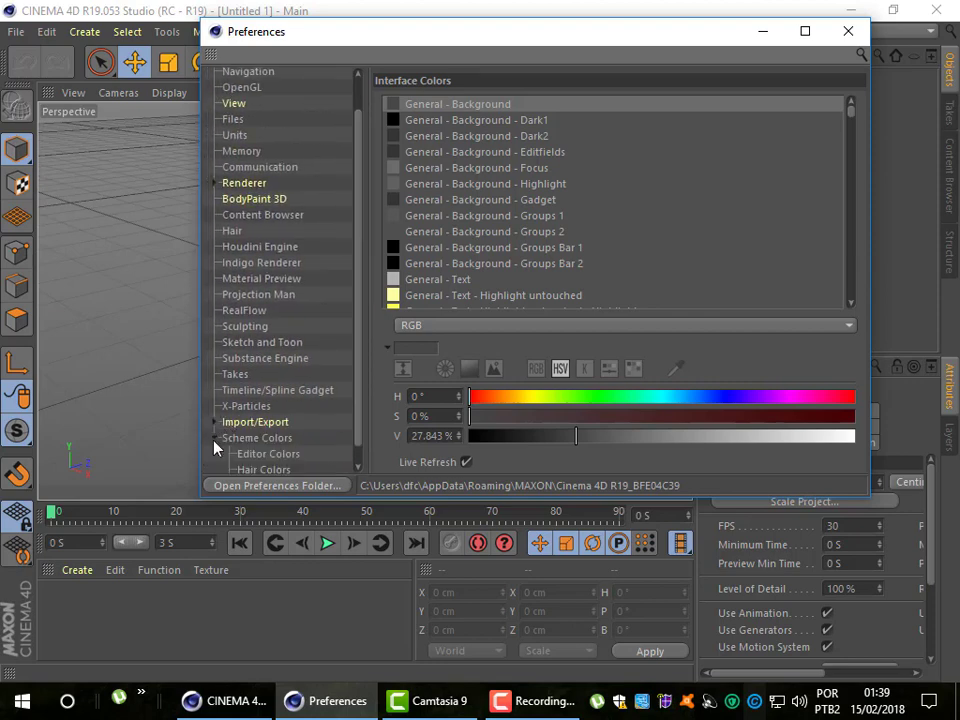
scroll(211, 446, up, 2)
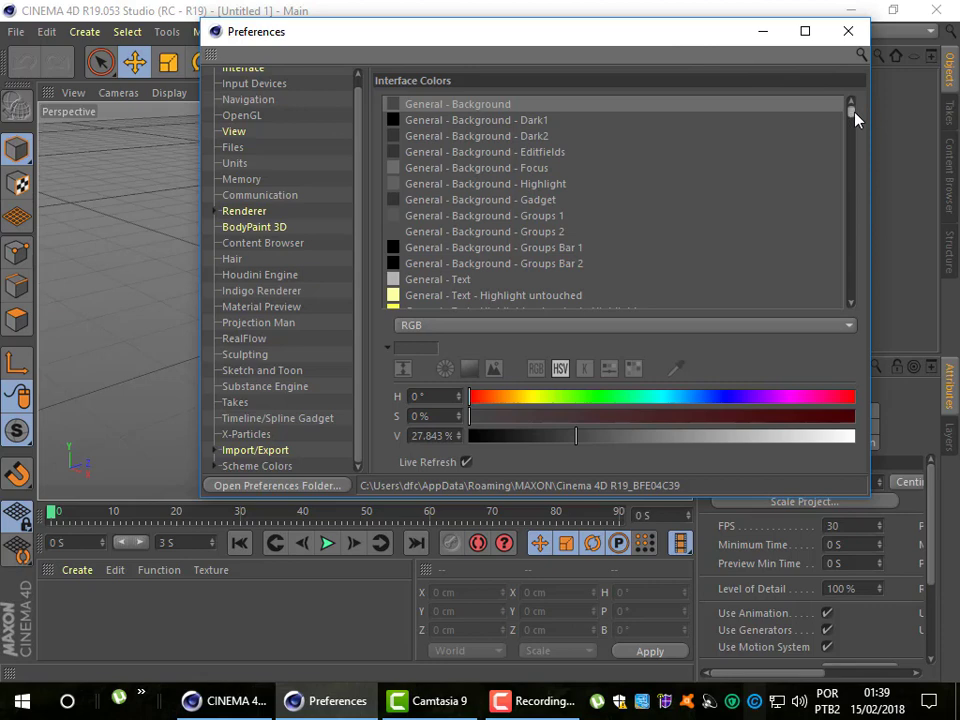
mouse_move(853, 111)
mouse_down()
mouse_move(864, 171)
mouse_move(866, 219)
mouse_move(858, 162)
mouse_move(859, 244)
mouse_move(533, 253)
mouse_up()
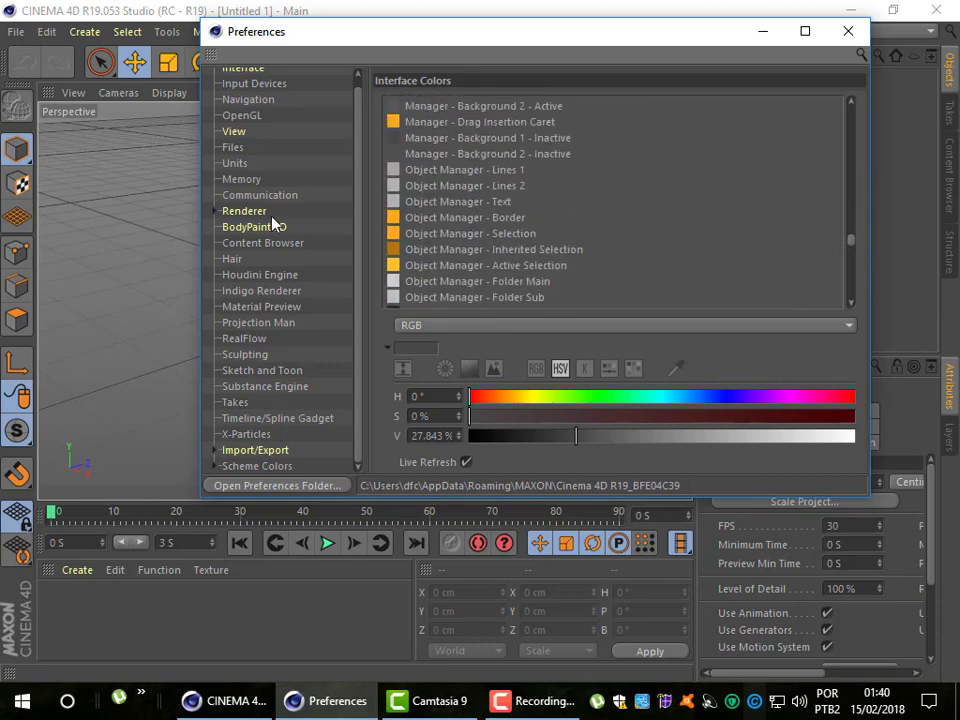
Maximize and then close the Preferences window, briefly opening the Select menu afterwards
double_click(652, 31)
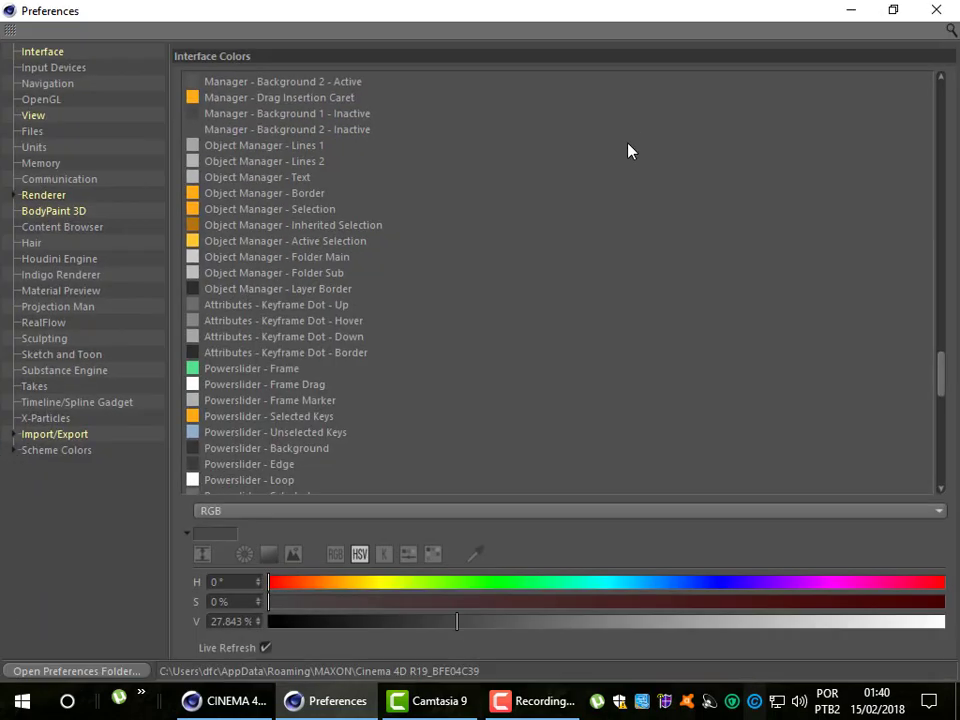
click(936, 10)
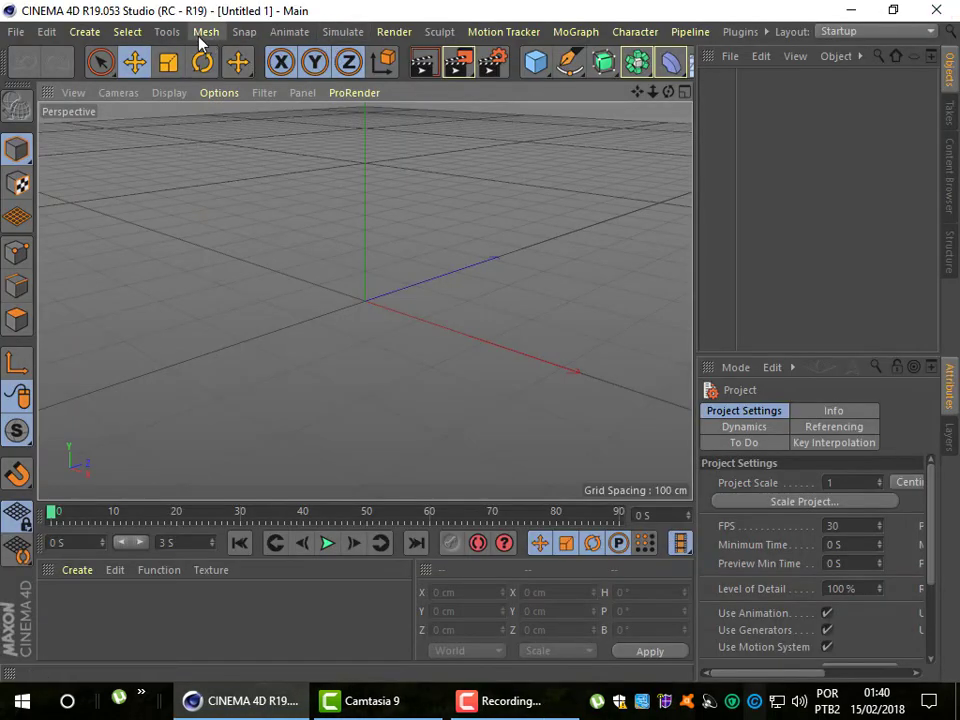
click(128, 32)
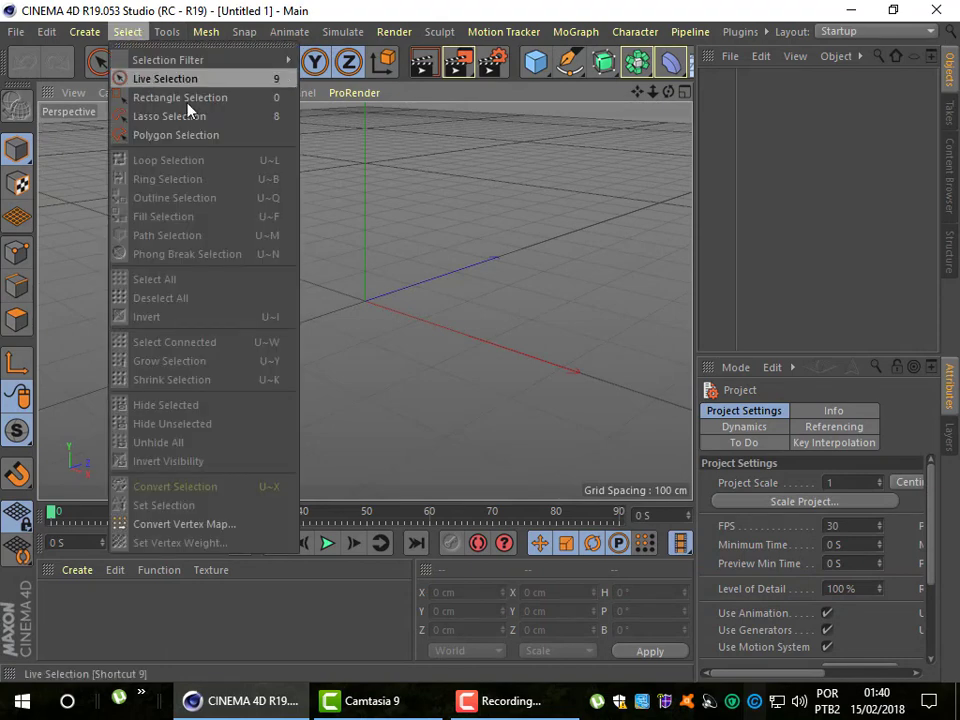
click(375, 168)
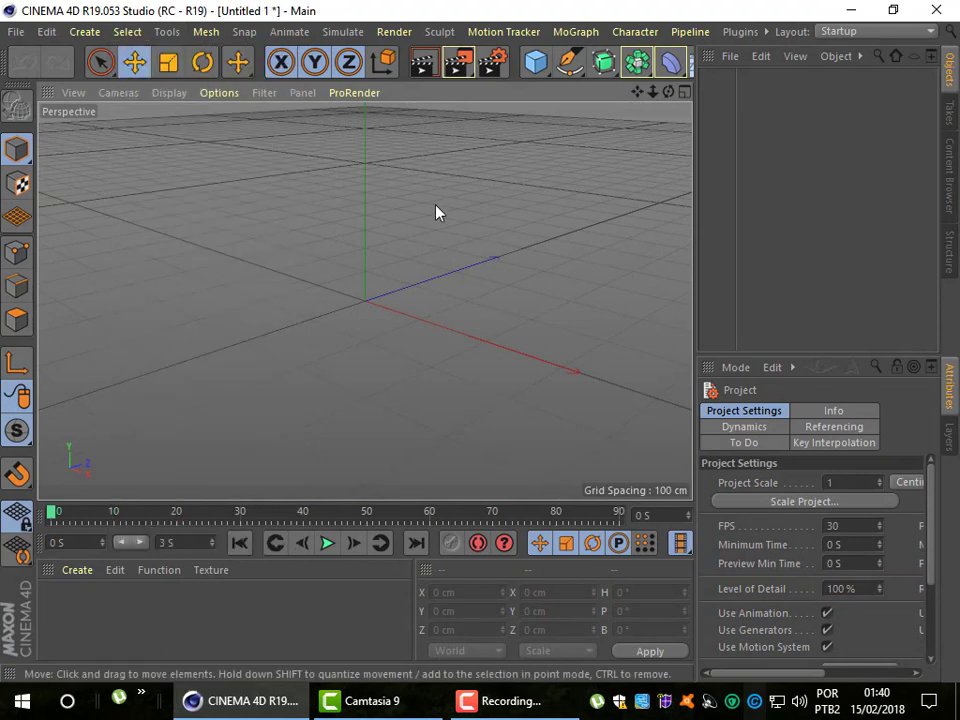
Show and dismiss the Keys: M mesh-tool shortcut popup several times
key(m)
key(Escape)
key(m)
key(Escape)
key(m)
key(Escape)
key(m)
key(Escape)
key(m)
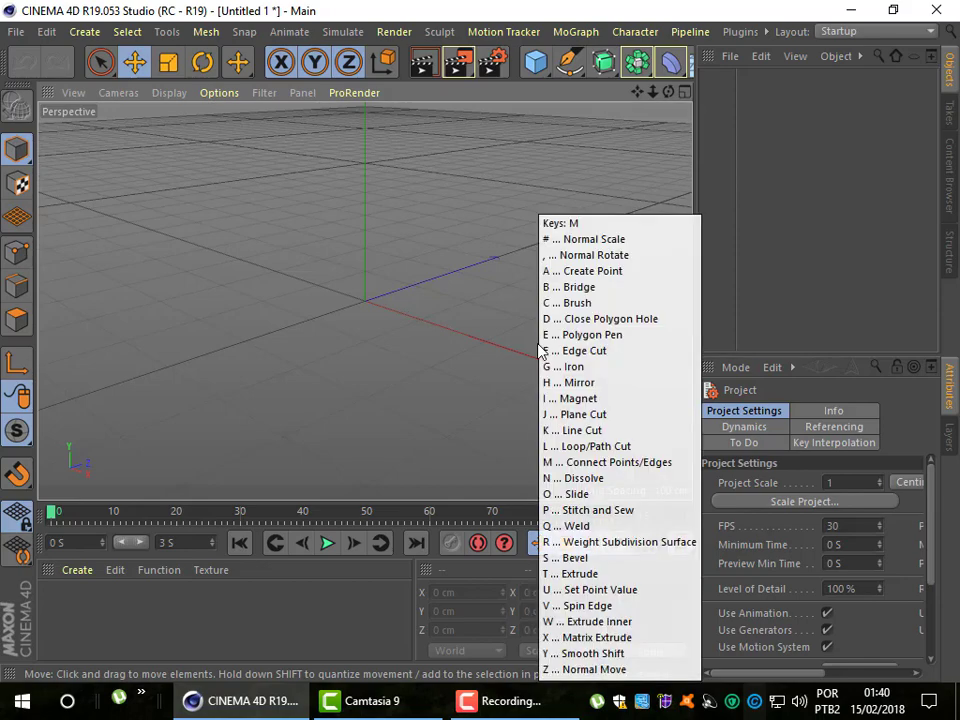
key(Escape)
Bring up the Keys: M popup again and pick the Brush tool with C
key(m)
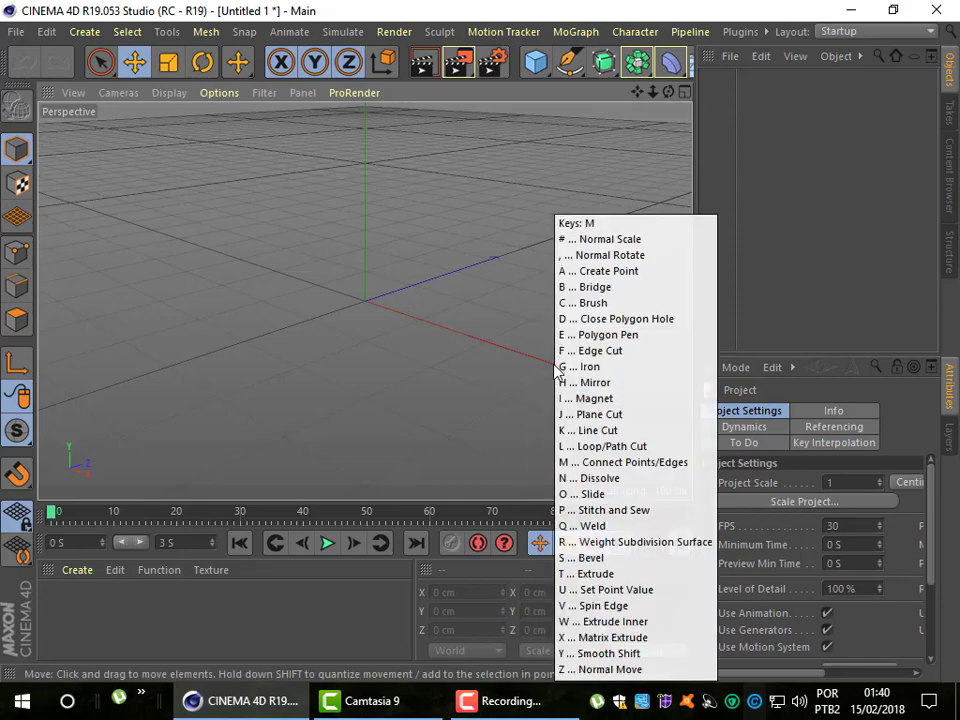
key(Escape)
key(m)
key(c)
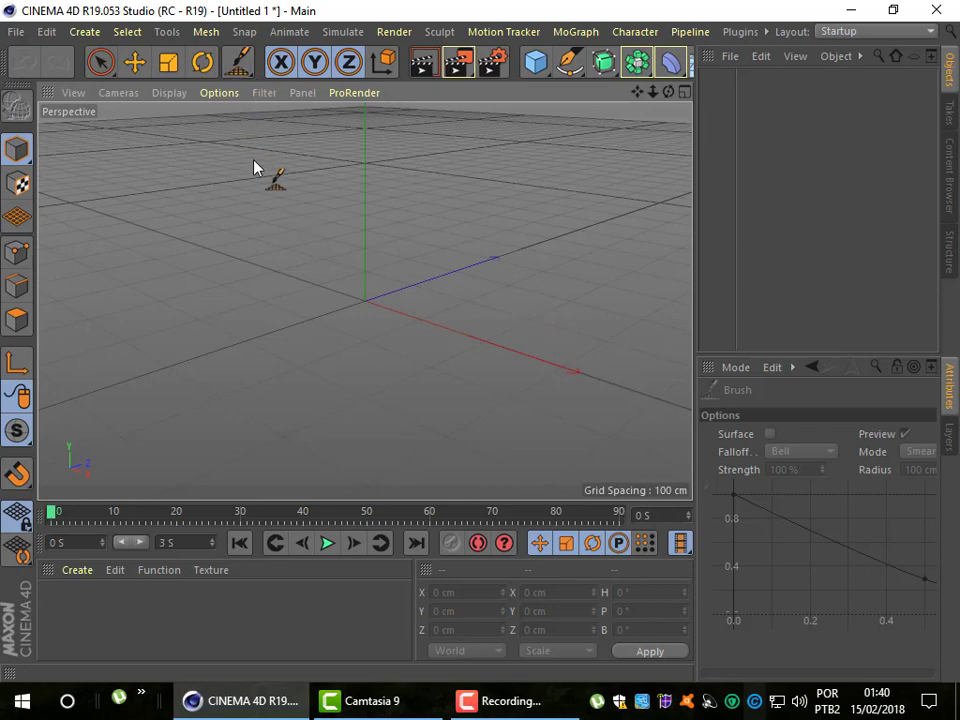
Make the Move tool active and drag the divider right to widen the viewport
click(244, 31)
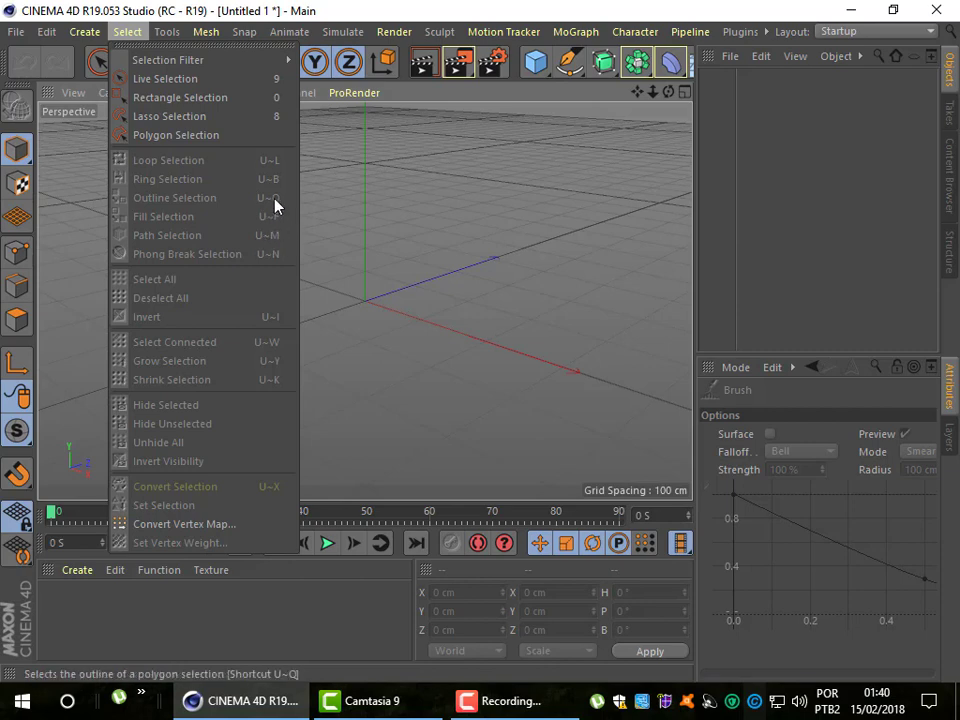
click(342, 143)
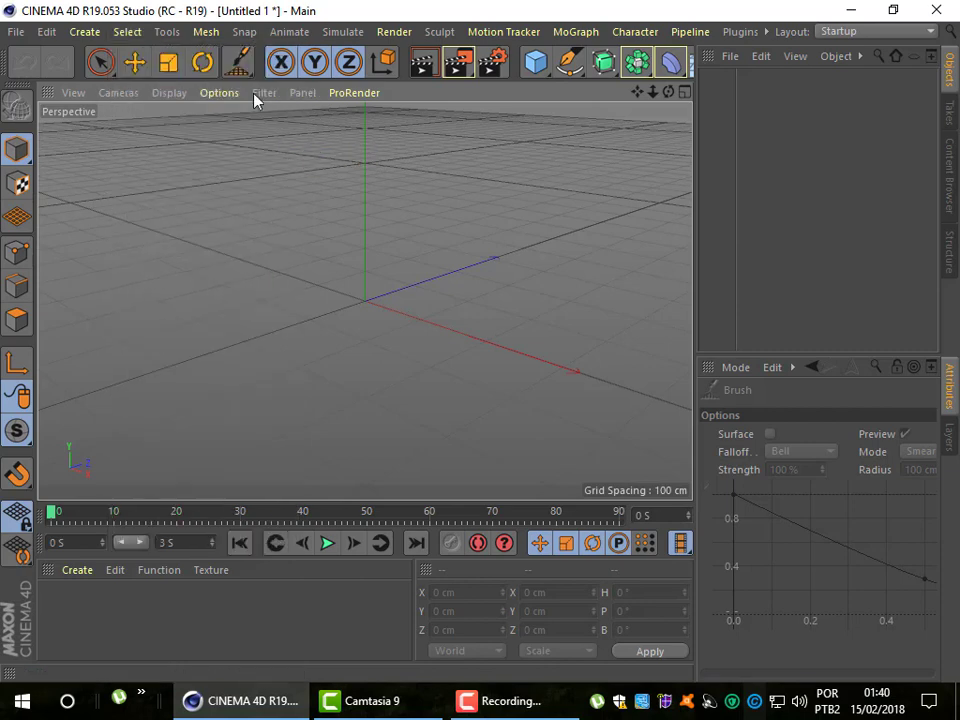
click(135, 62)
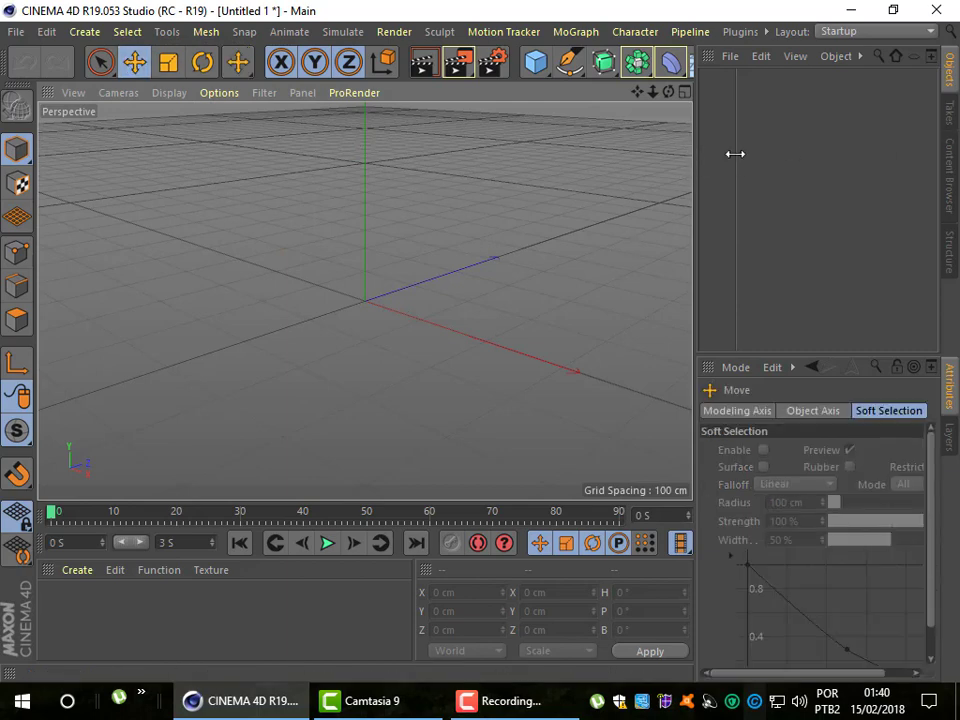
drag(693, 148, 733, 150)
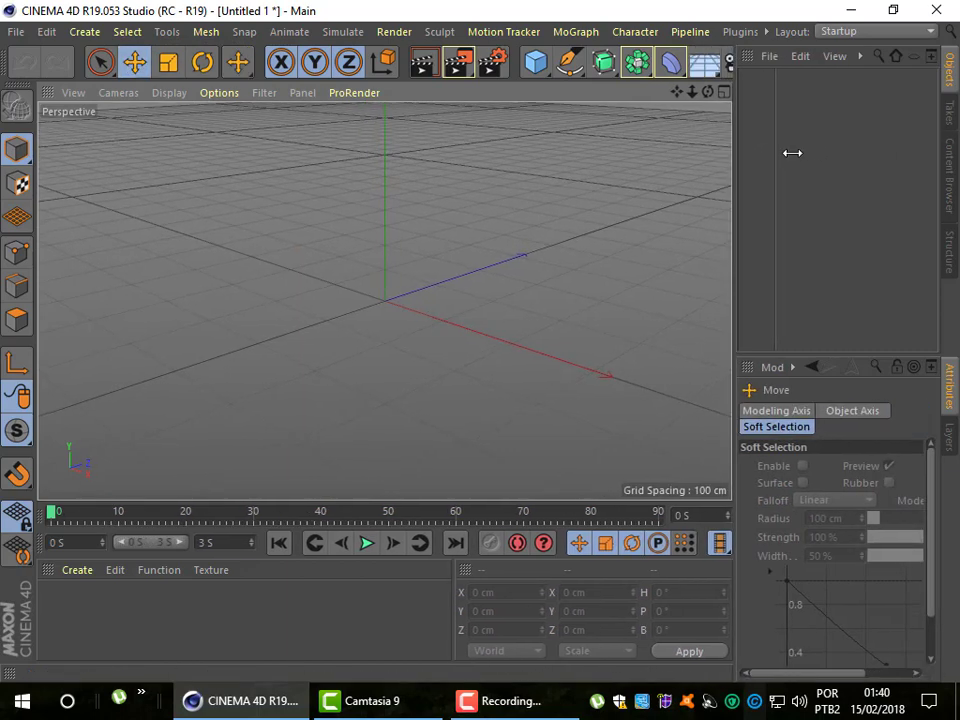